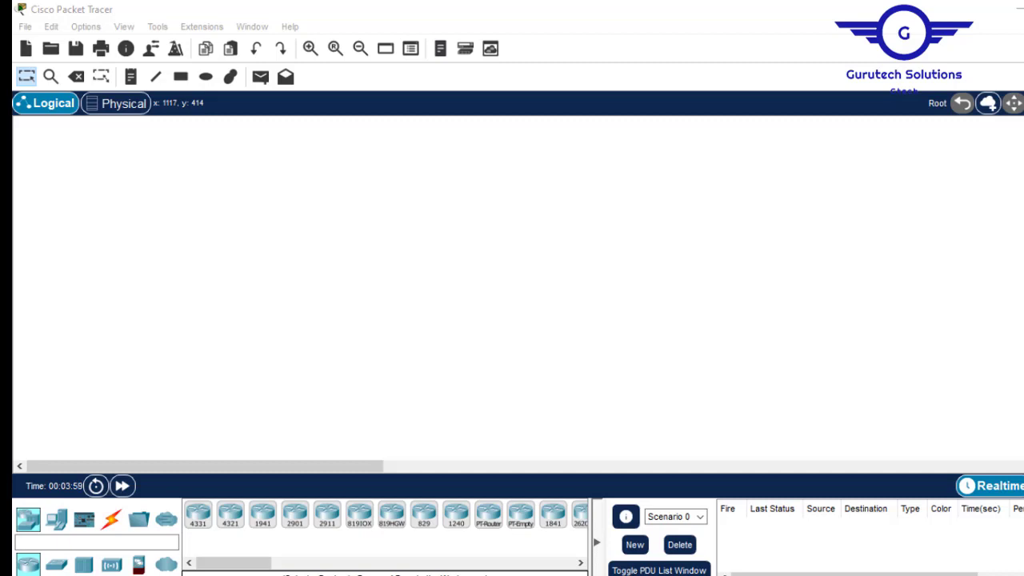
- Place a Home Gateway from the wireless network devices in the upper part of the empty workspace
click(60, 528)
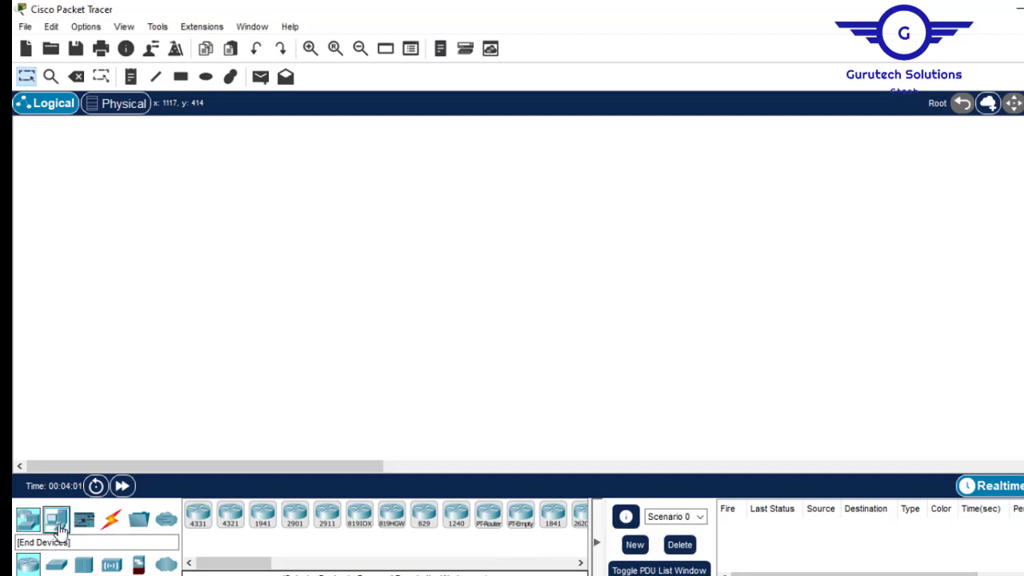
click(57, 565)
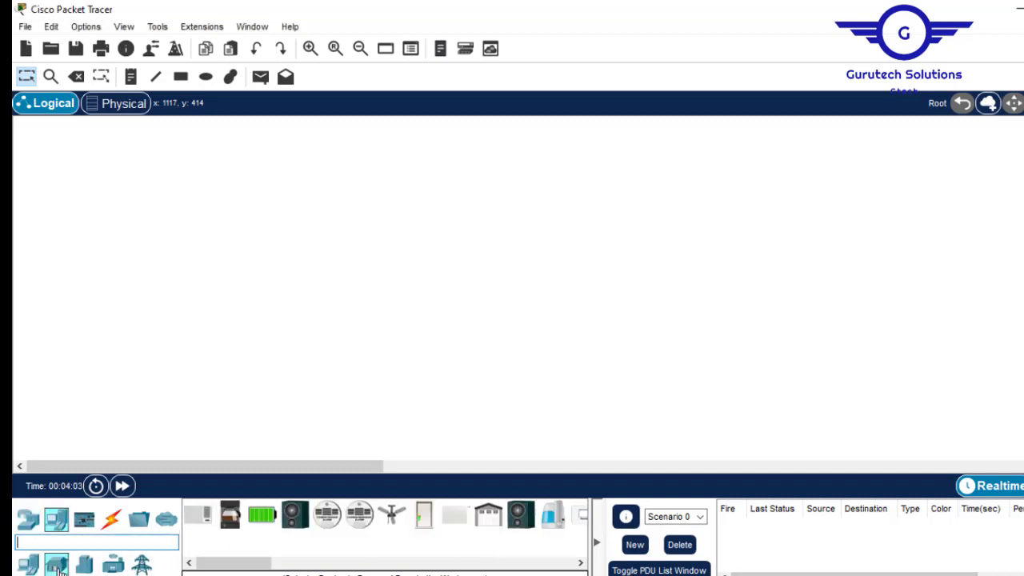
click(29, 521)
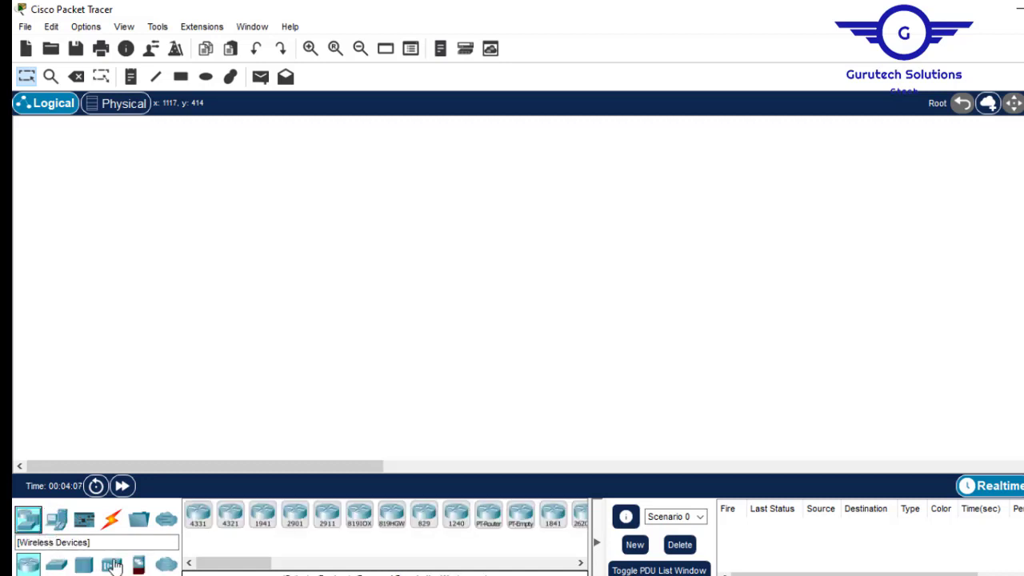
click(112, 566)
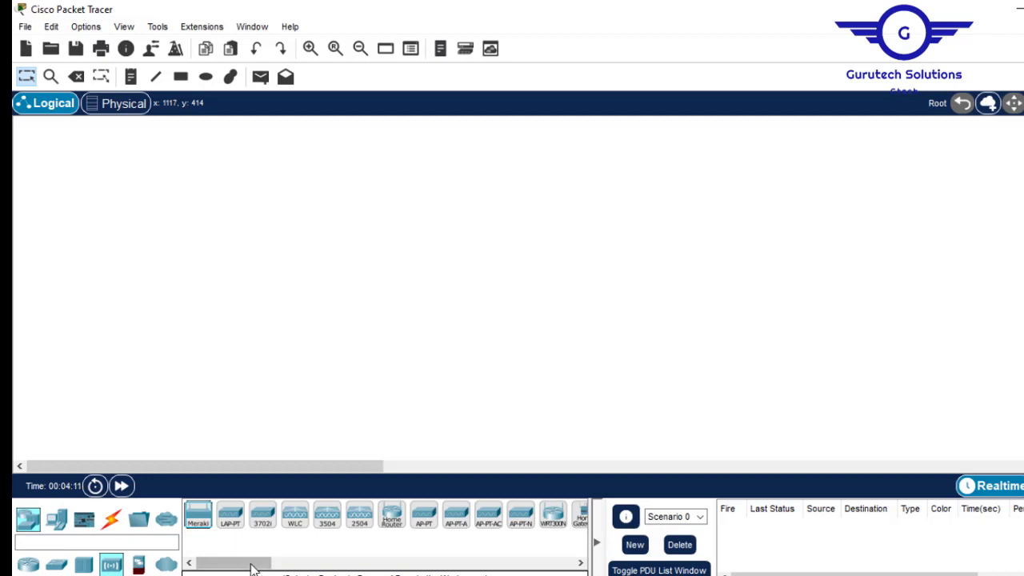
drag(260, 566, 294, 567)
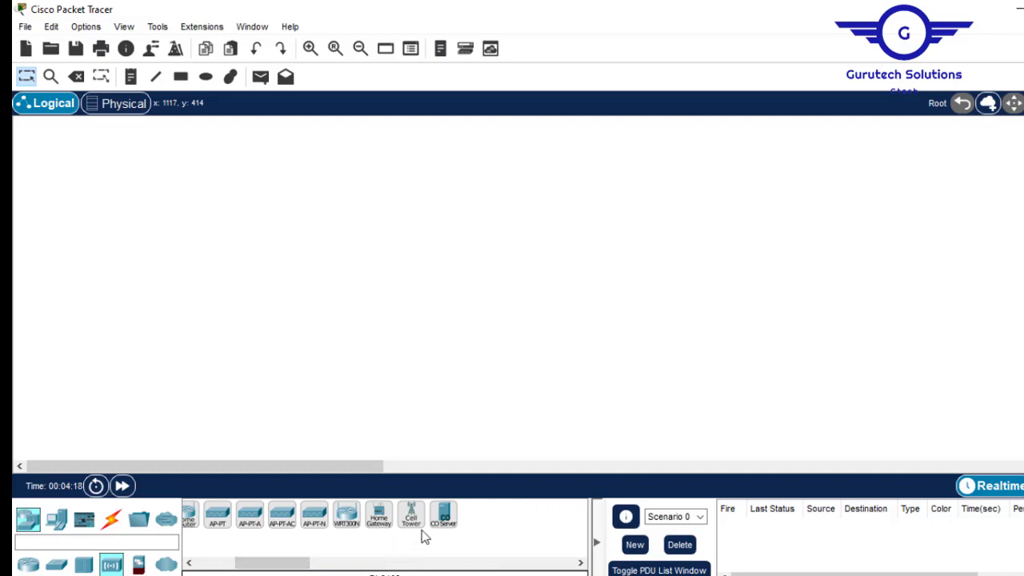
click(379, 516)
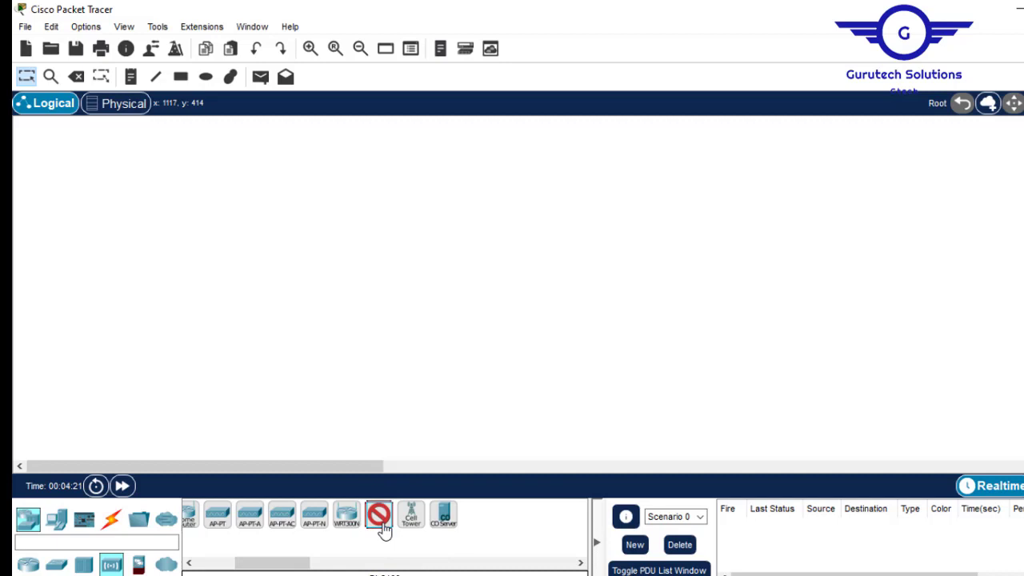
click(388, 205)
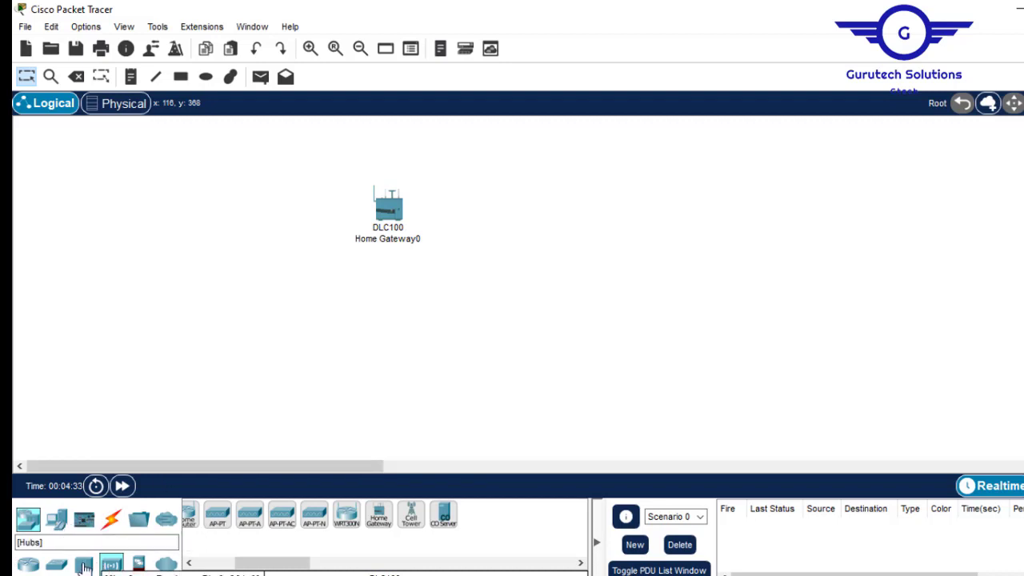
- Add a Motion Detector below the home gateway and a Siren to the left of the detector
click(56, 519)
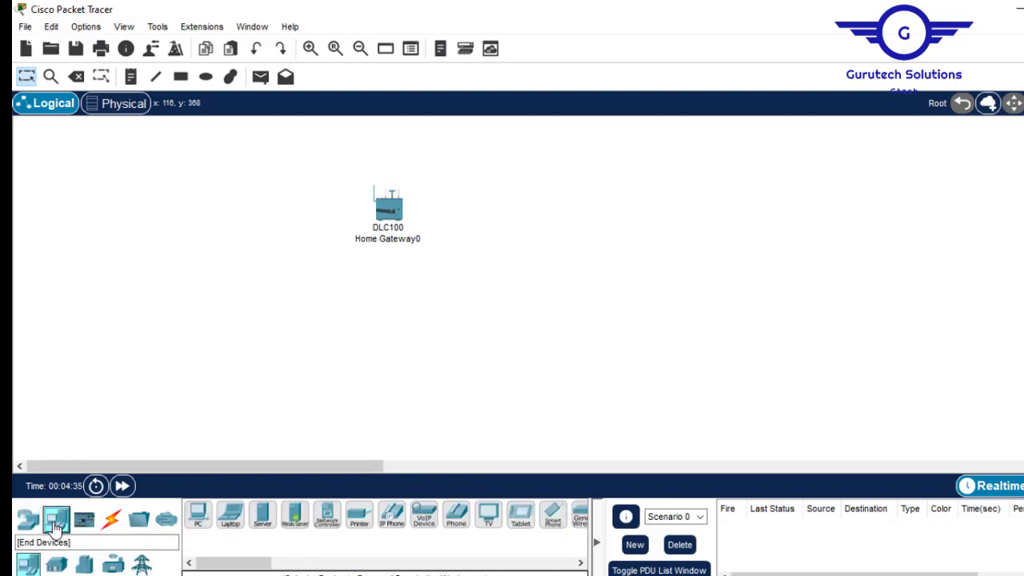
click(56, 565)
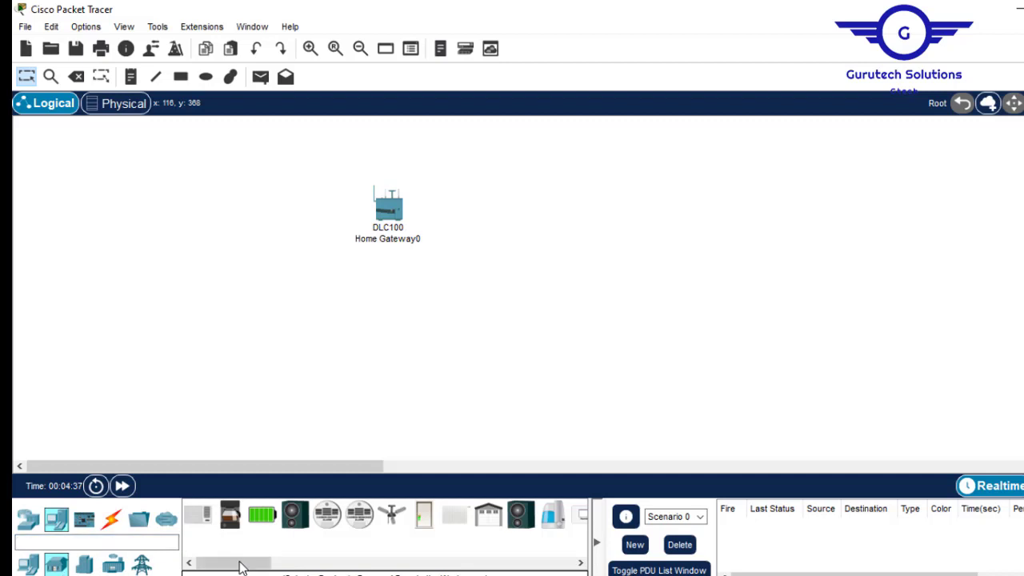
drag(237, 564, 293, 568)
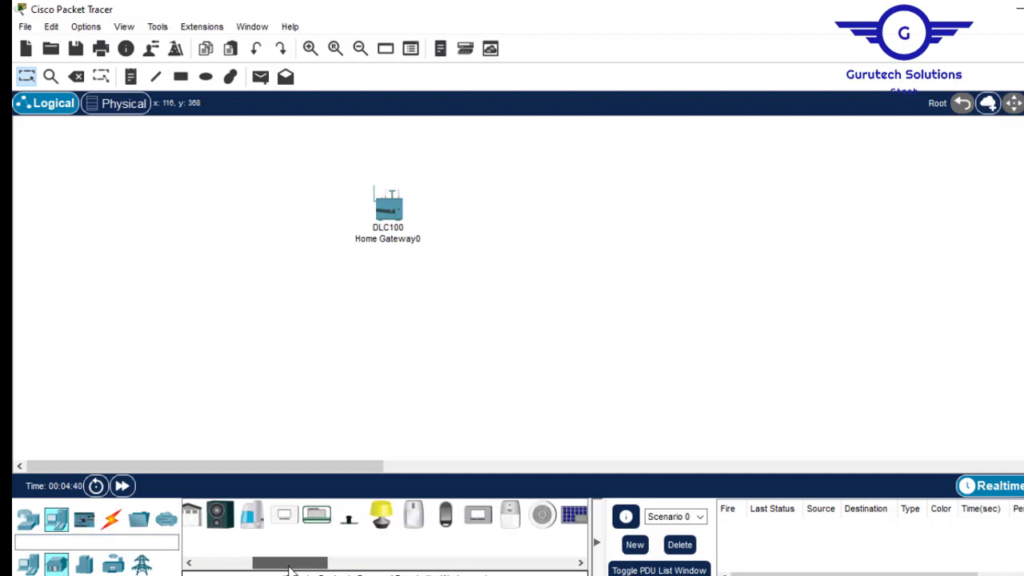
click(416, 515)
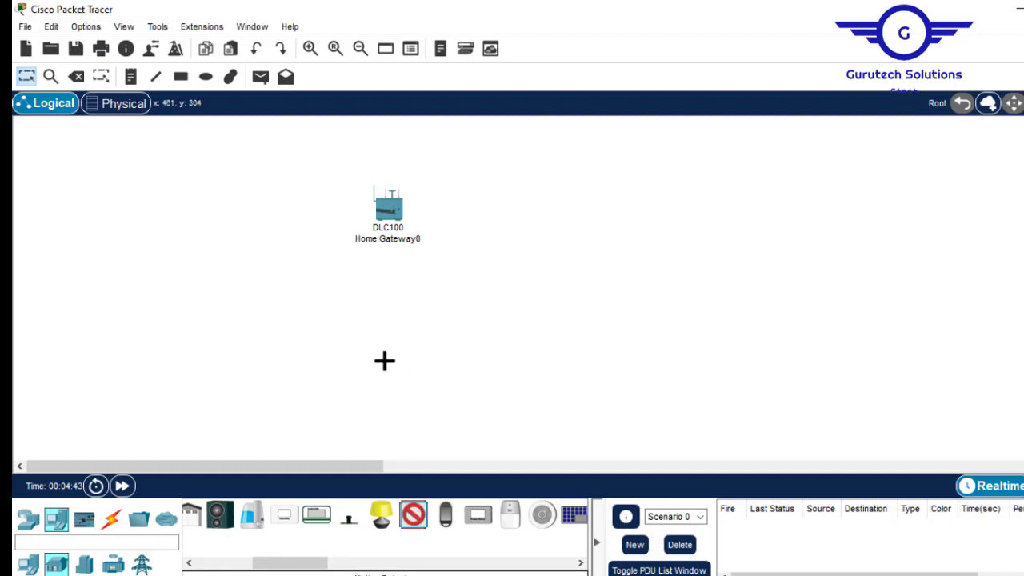
click(384, 359)
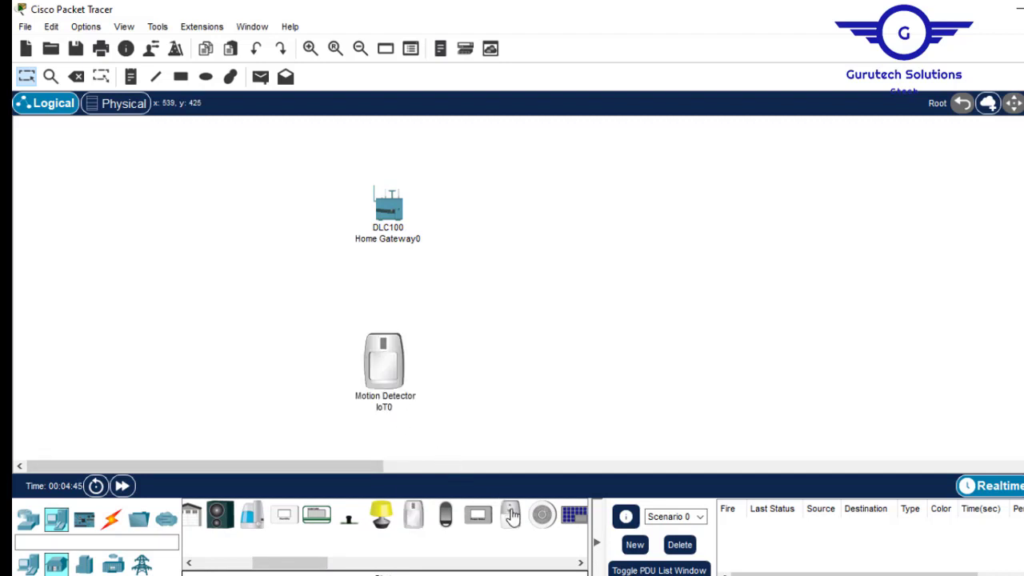
click(510, 516)
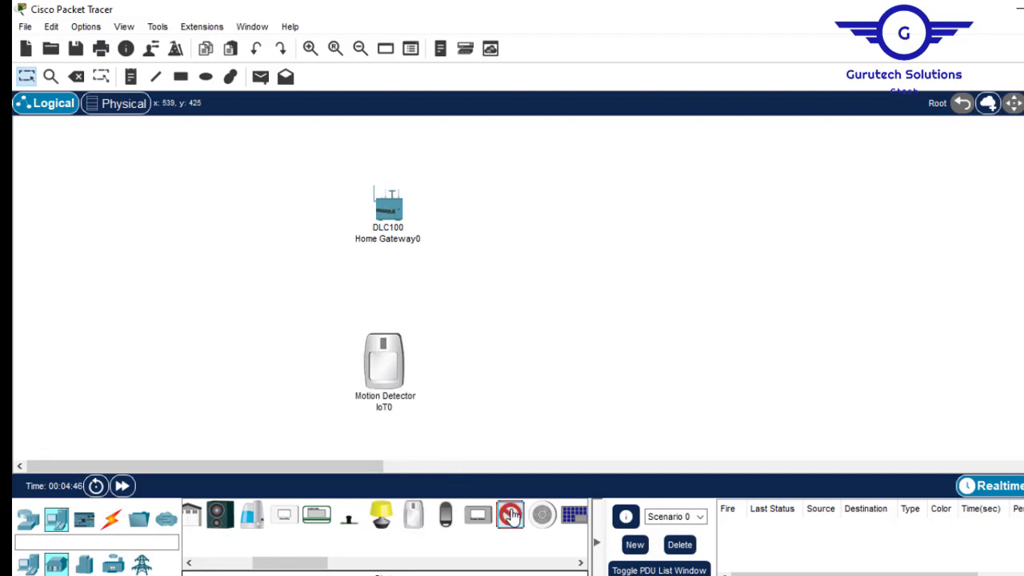
click(275, 359)
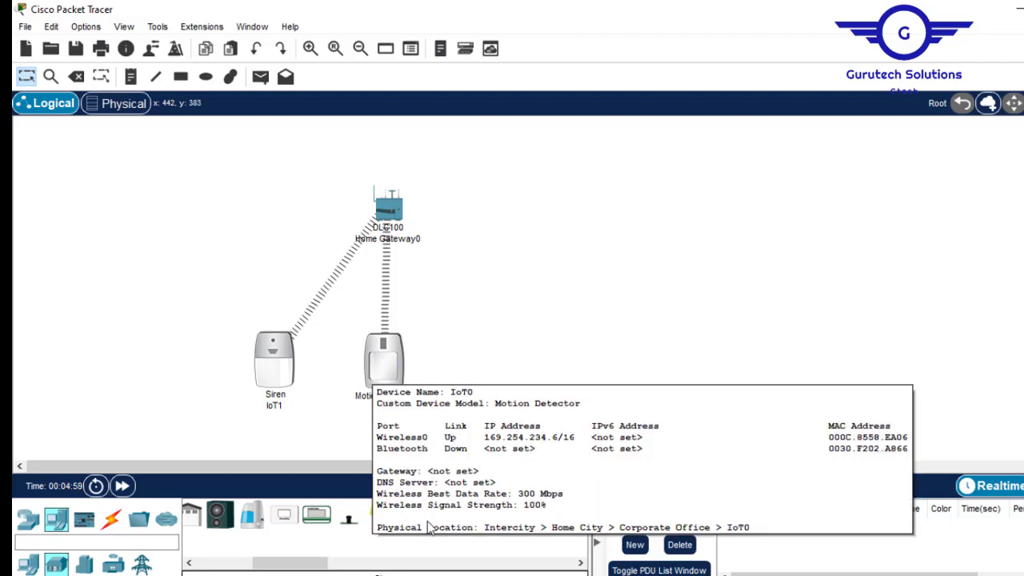
- Find the Webcam among the smart home devices and place it to the right of the motion detector
drag(304, 565, 230, 552)
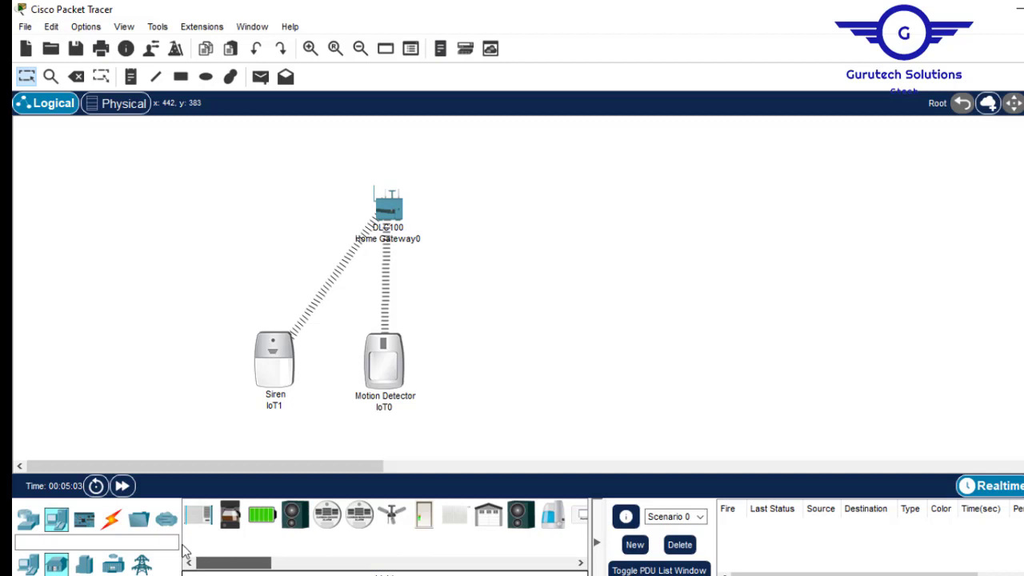
click(85, 565)
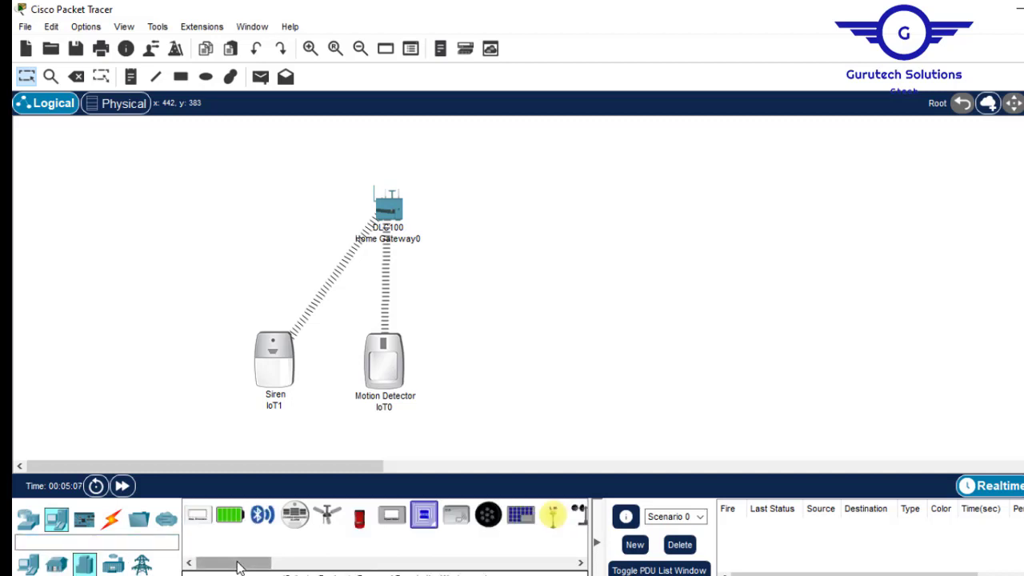
mouse_move(238, 561)
mouse_down()
mouse_move(264, 570)
mouse_move(242, 569)
mouse_up()
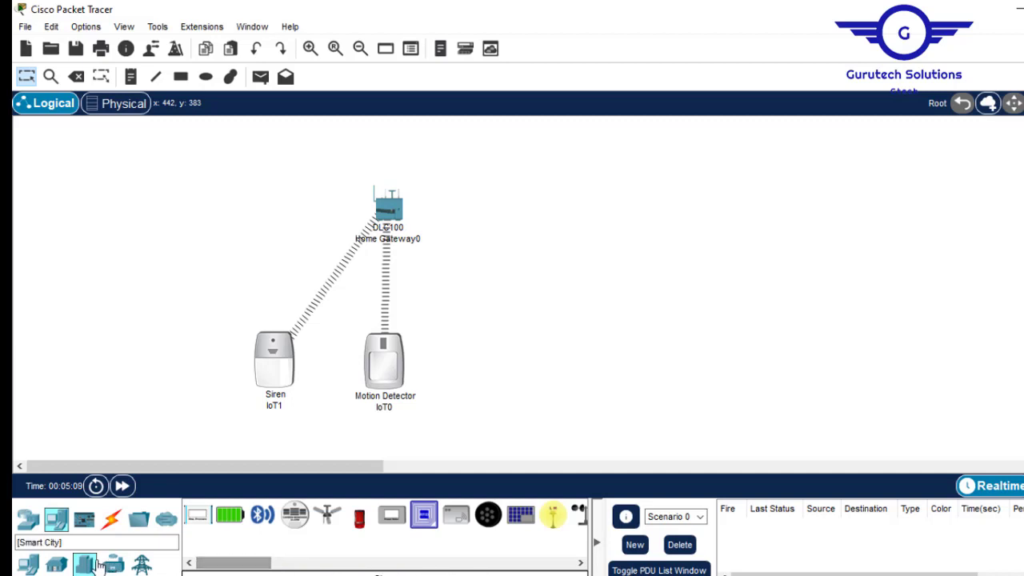
click(112, 566)
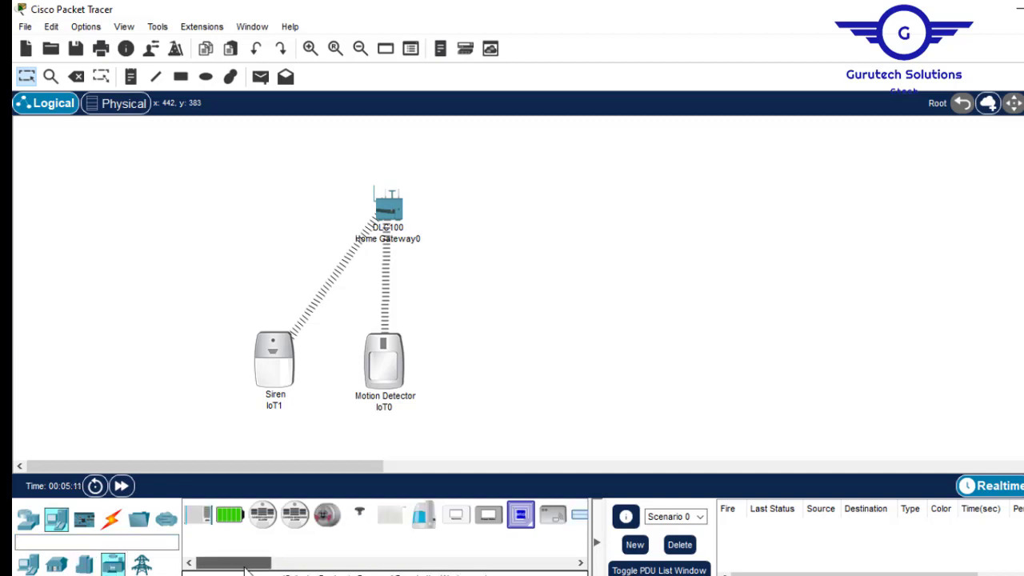
drag(238, 567, 302, 571)
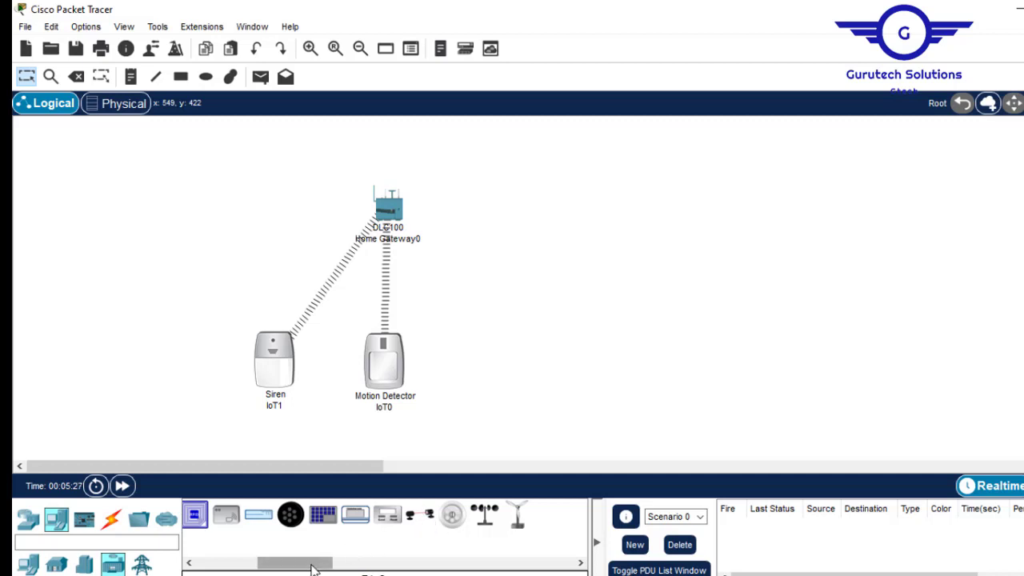
drag(320, 564, 52, 568)
click(54, 565)
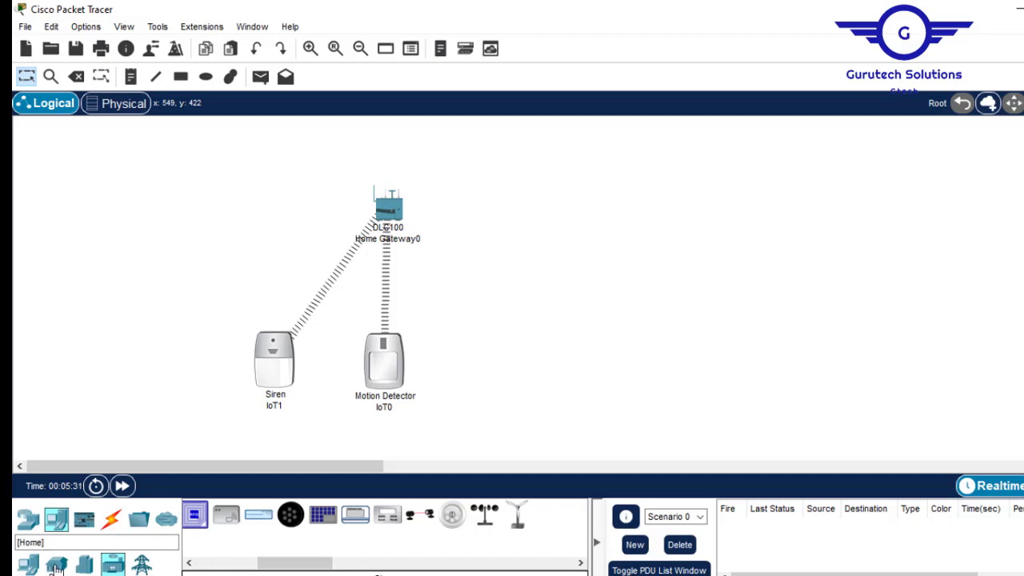
drag(246, 565, 362, 569)
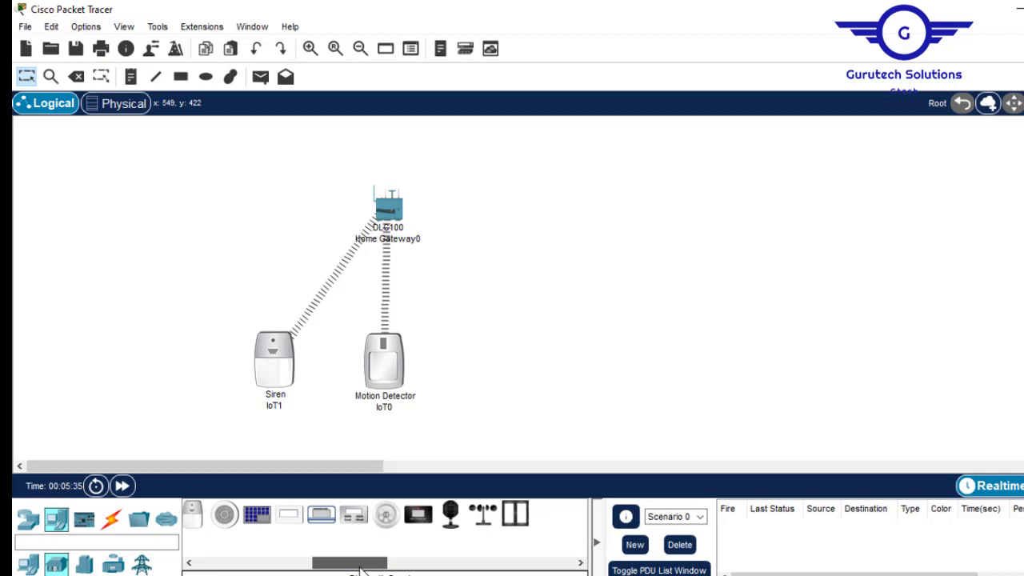
click(449, 519)
click(516, 332)
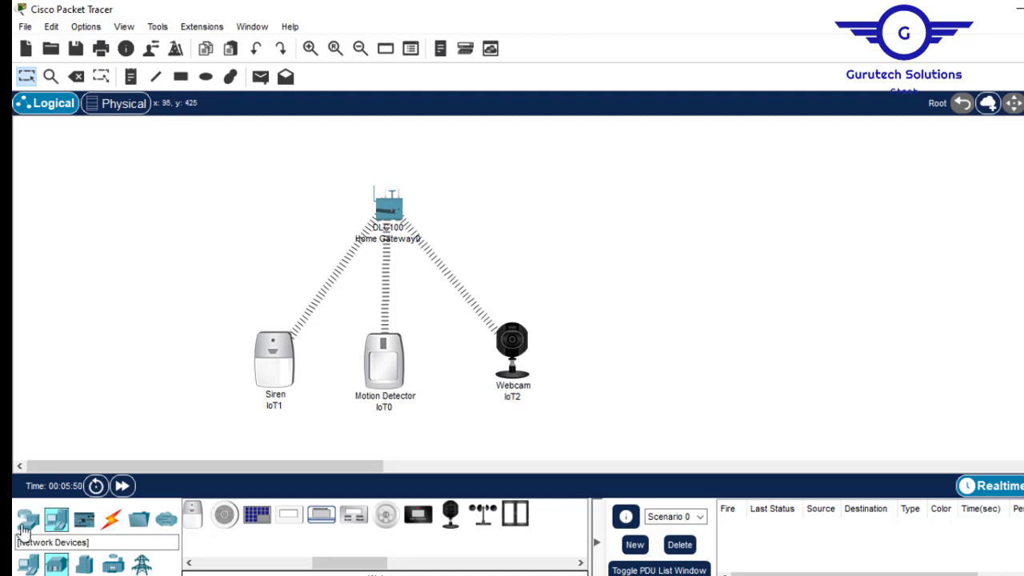
- Place a Tablet end device in the workspace, above and to the right of the home gateway
click(57, 528)
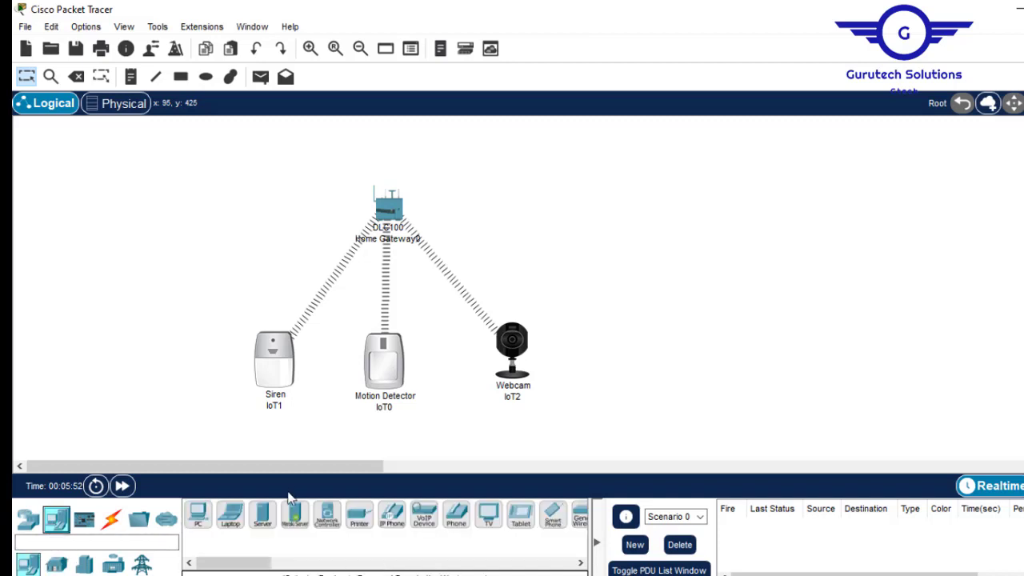
click(521, 516)
click(606, 163)
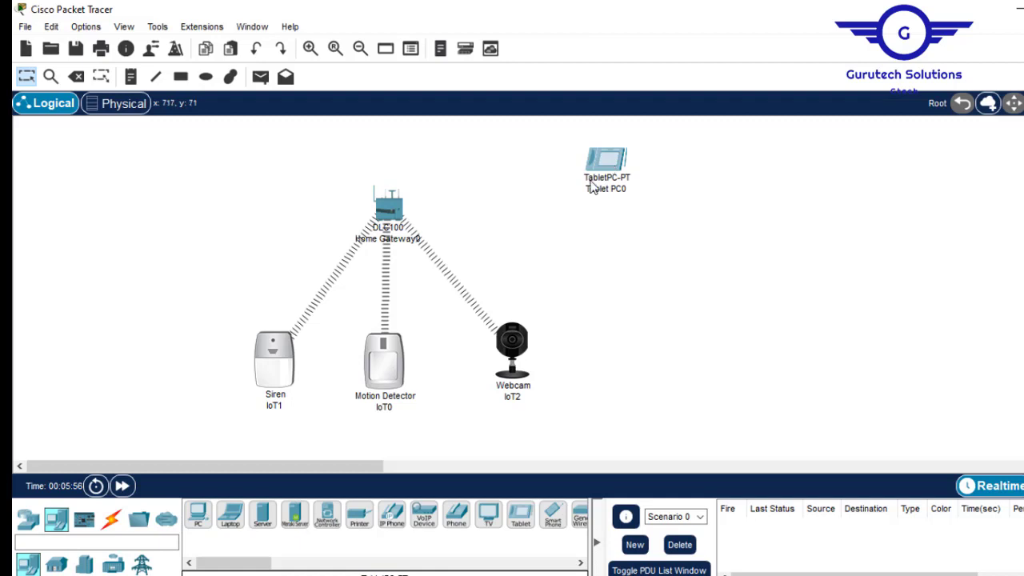
drag(561, 146, 715, 228)
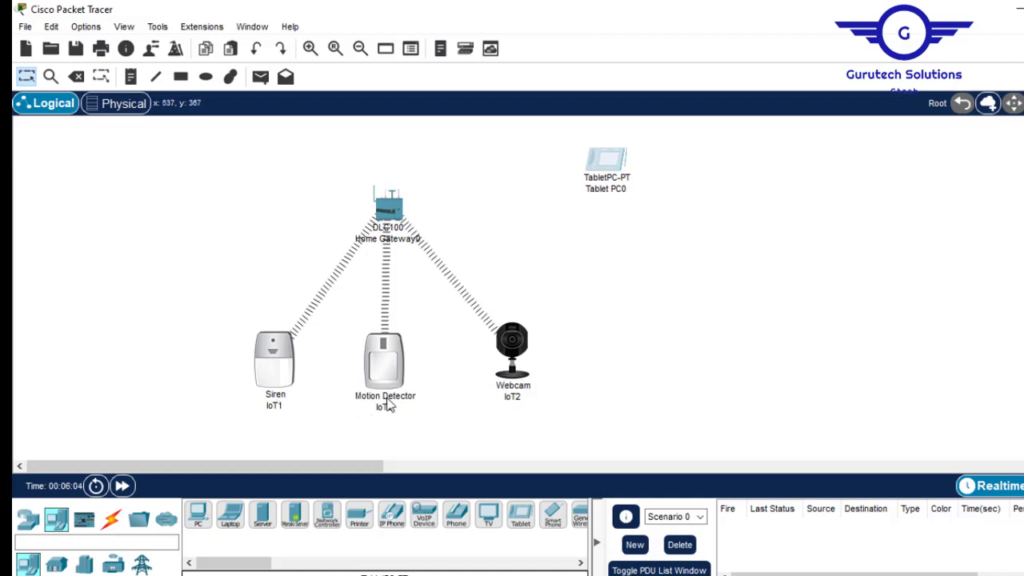
- Rename the siren as SIREN and the motion detector as MOTION-DETECTOR
click(275, 408)
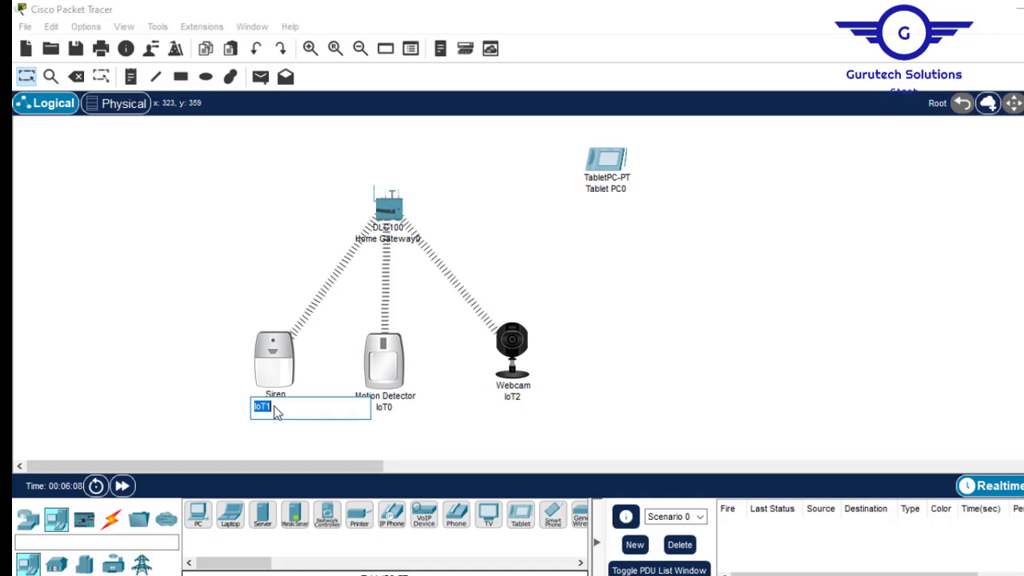
text(SIREN)
click(389, 409)
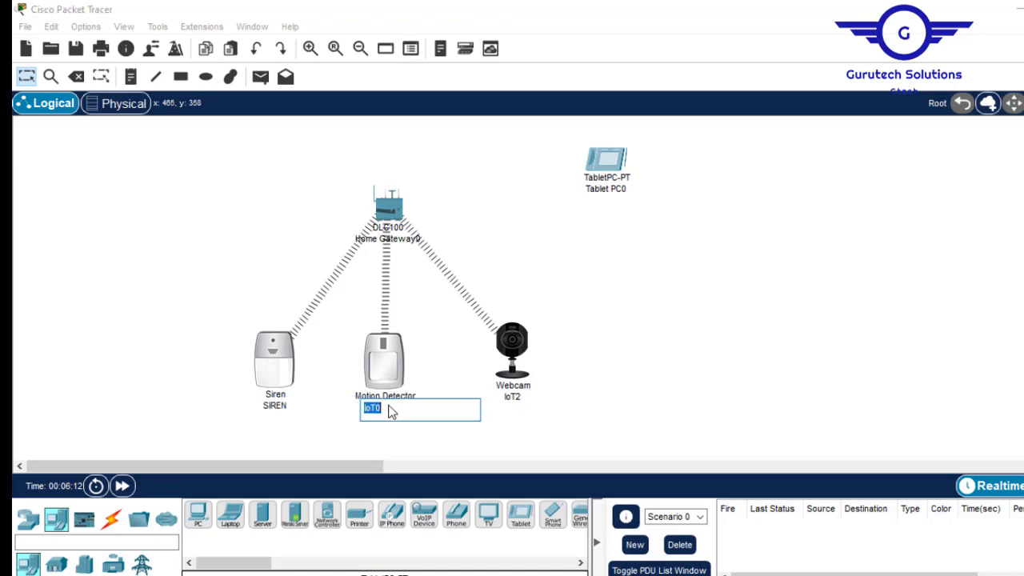
text(MOTION-DETECTOR)
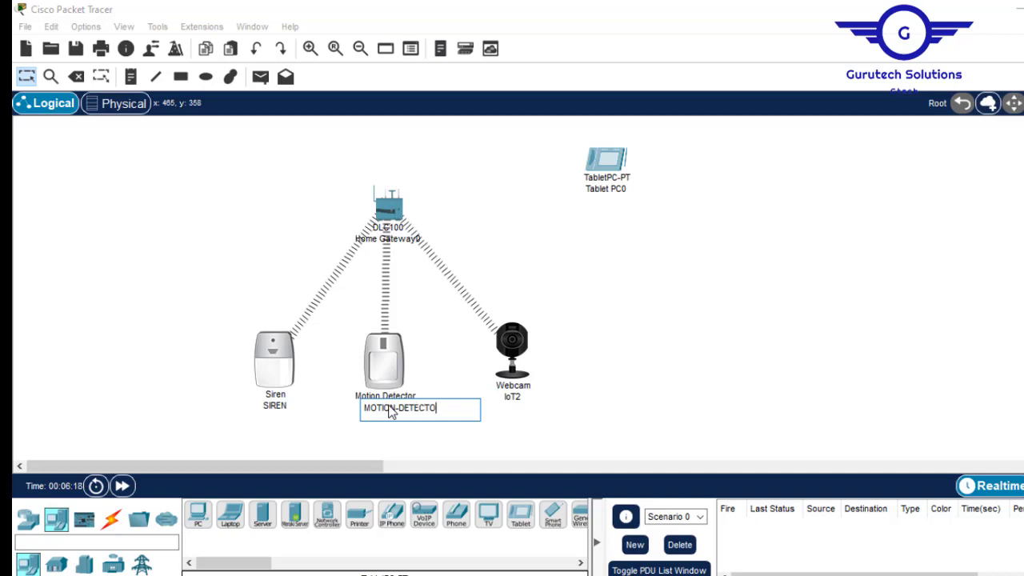
- Rename the webcam as CCTV
click(513, 398)
text(CCT)
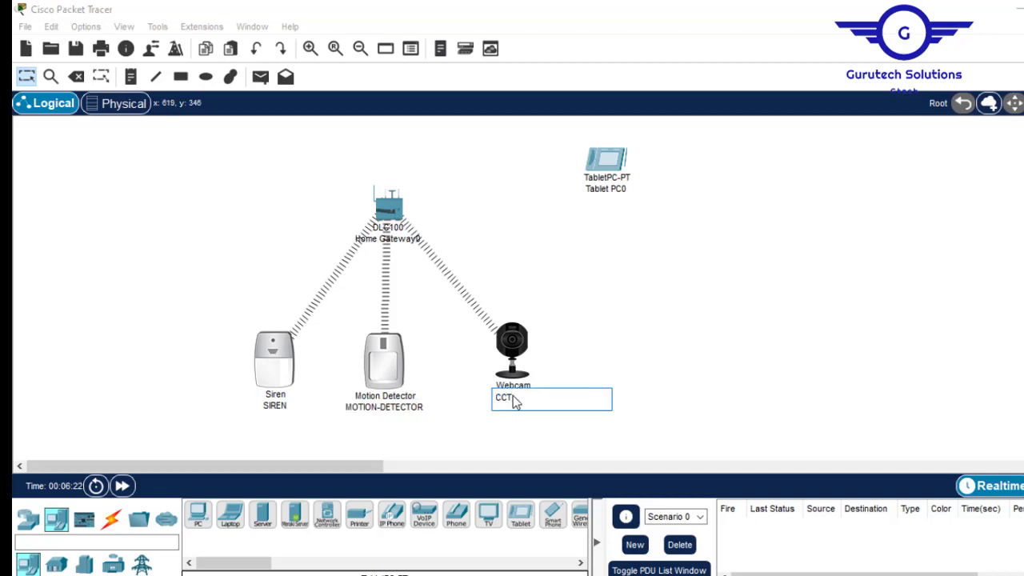
text(V)
click(690, 313)
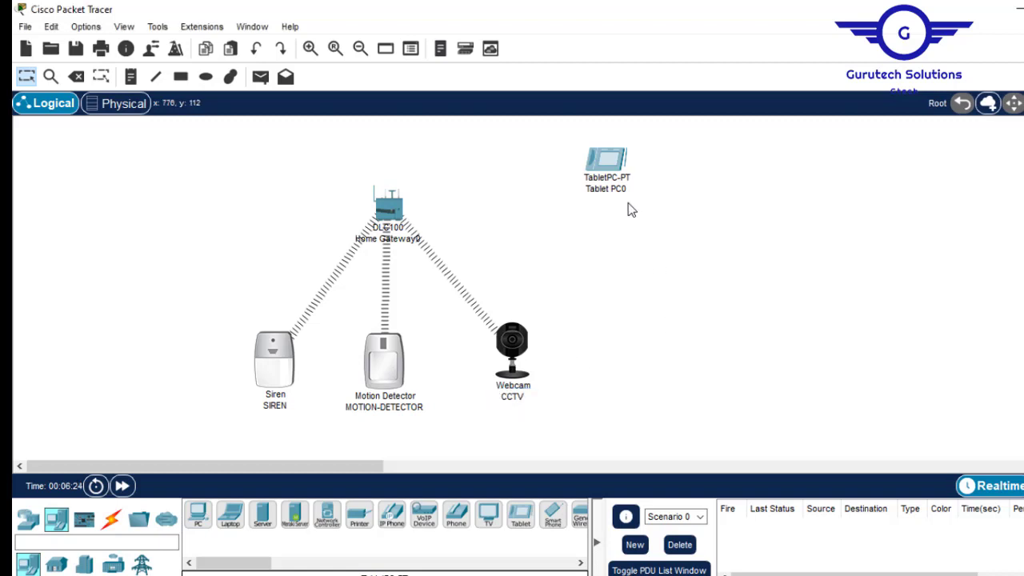
- Rename the tablet as Controller-Tablet
double_click(605, 195)
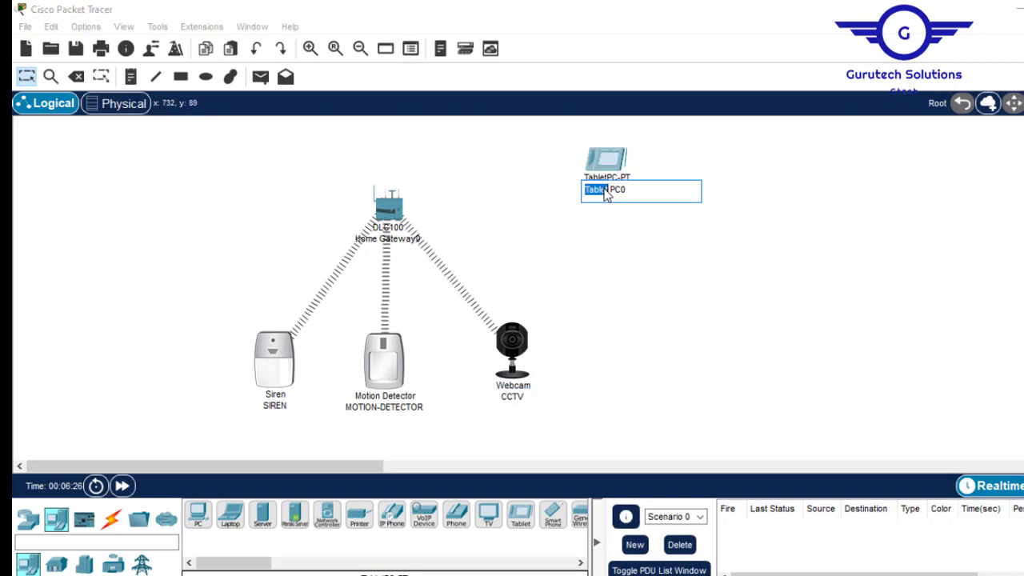
click(606, 195)
text(Controller-)
click(717, 261)
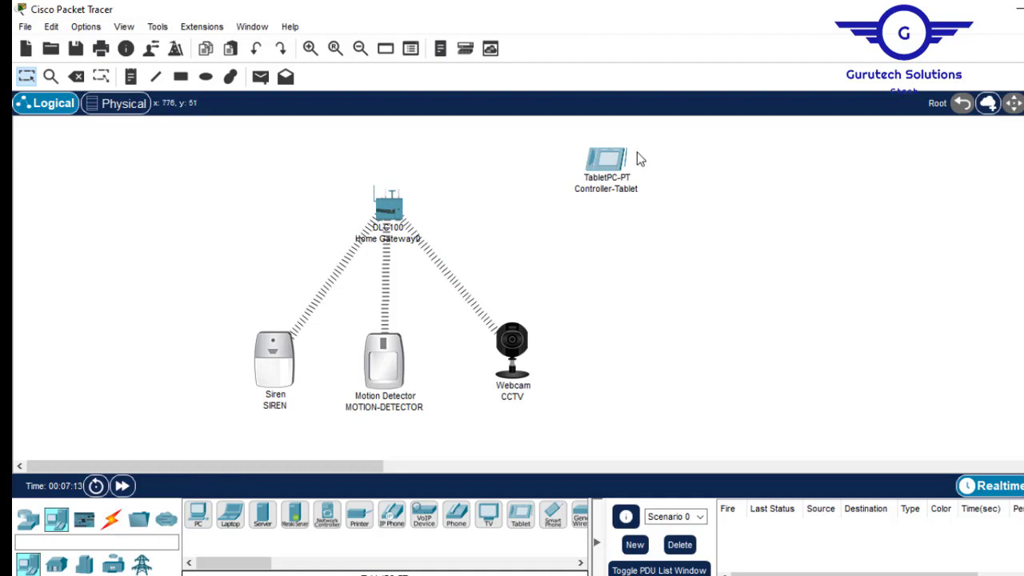
- Copy the SSID from the home gateway's wireless settings
click(391, 208)
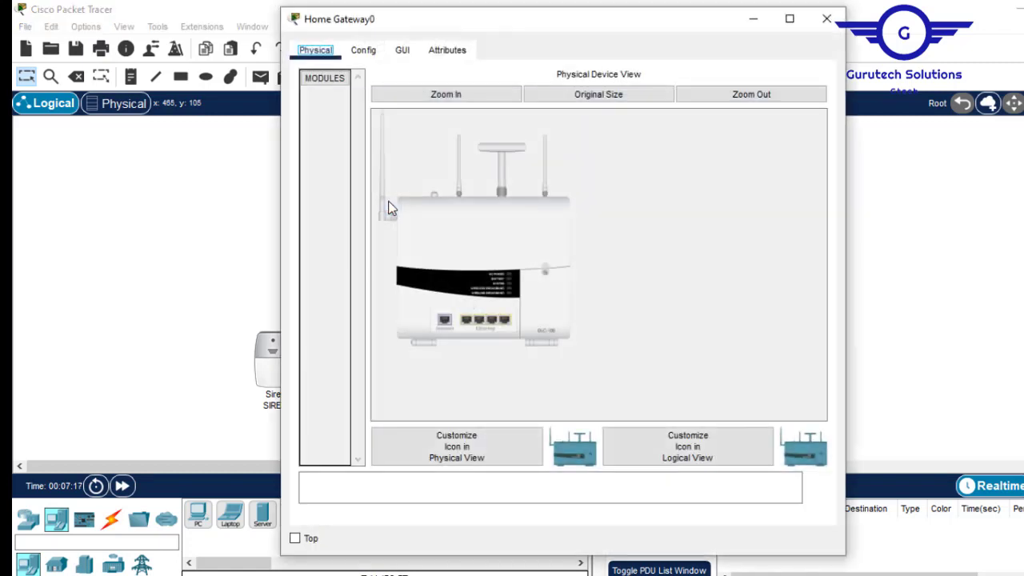
click(369, 55)
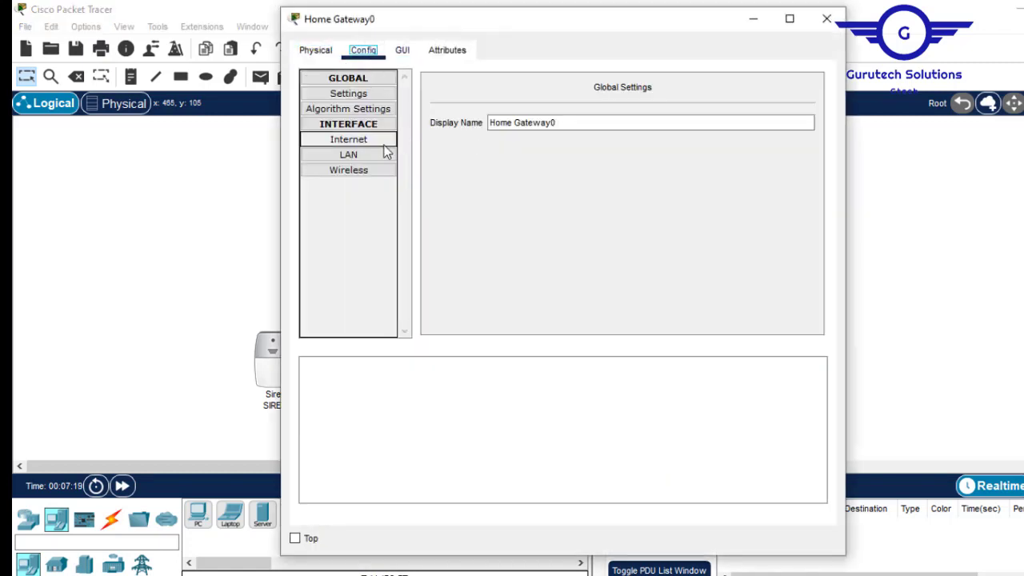
click(373, 176)
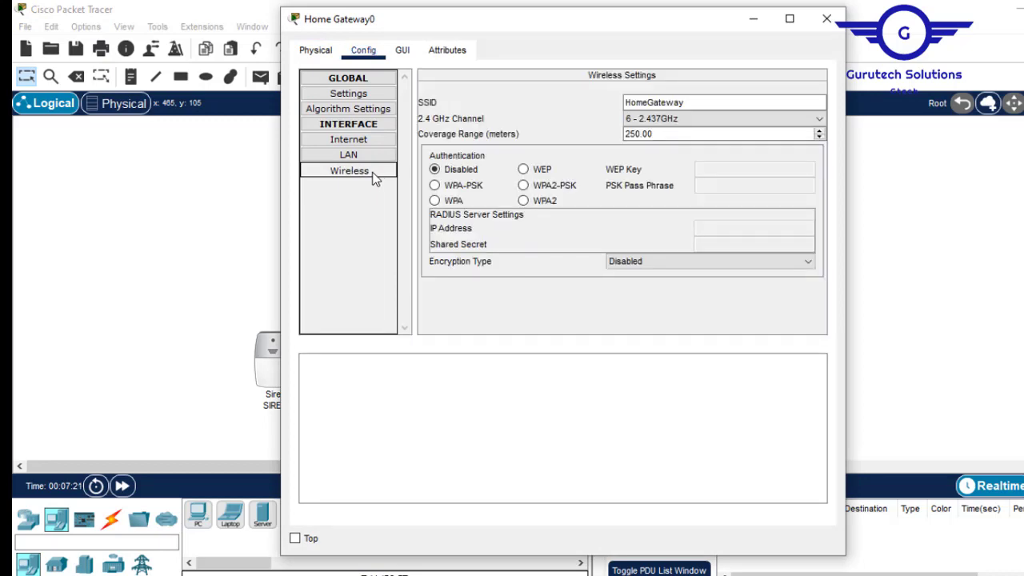
drag(701, 103, 580, 103)
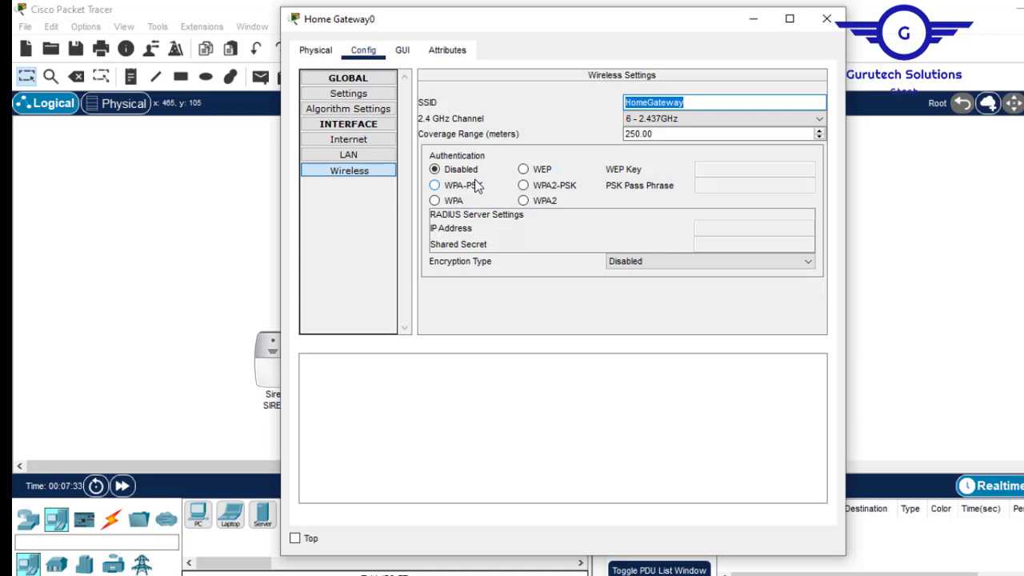
click(834, 23)
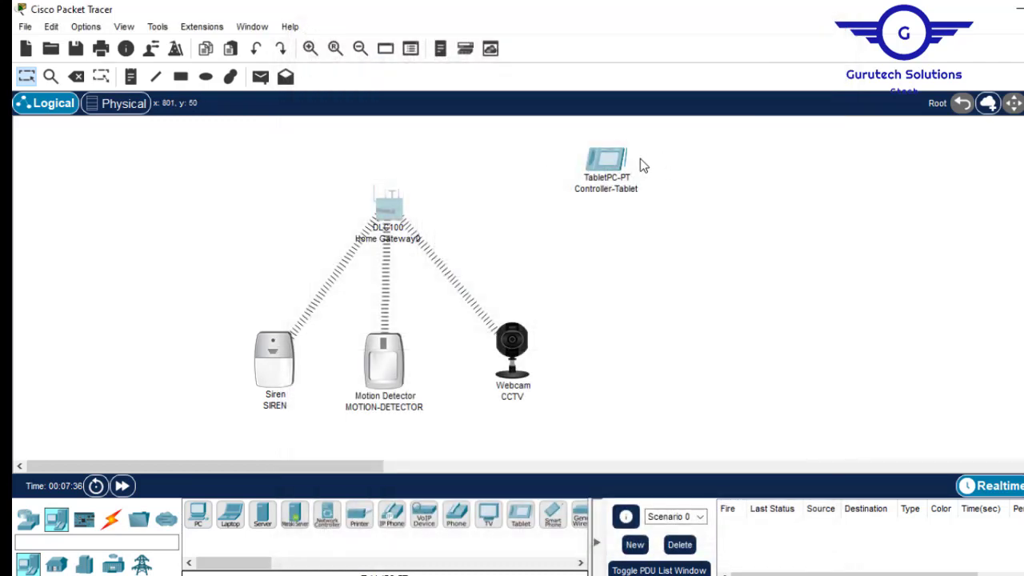
- Set the SSID of the controller tablet's Wireless0 interface to HomeGateway
click(612, 162)
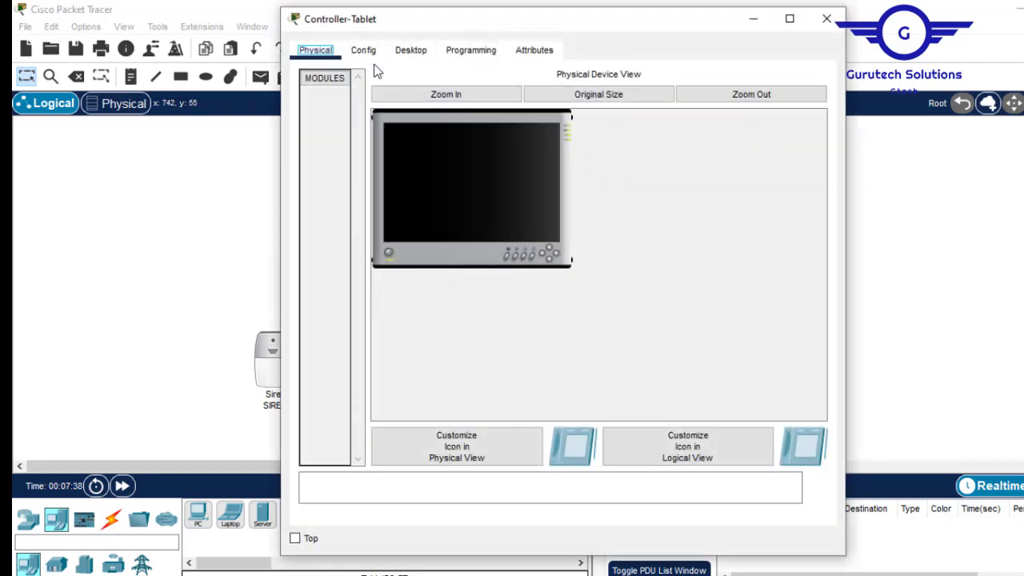
click(368, 50)
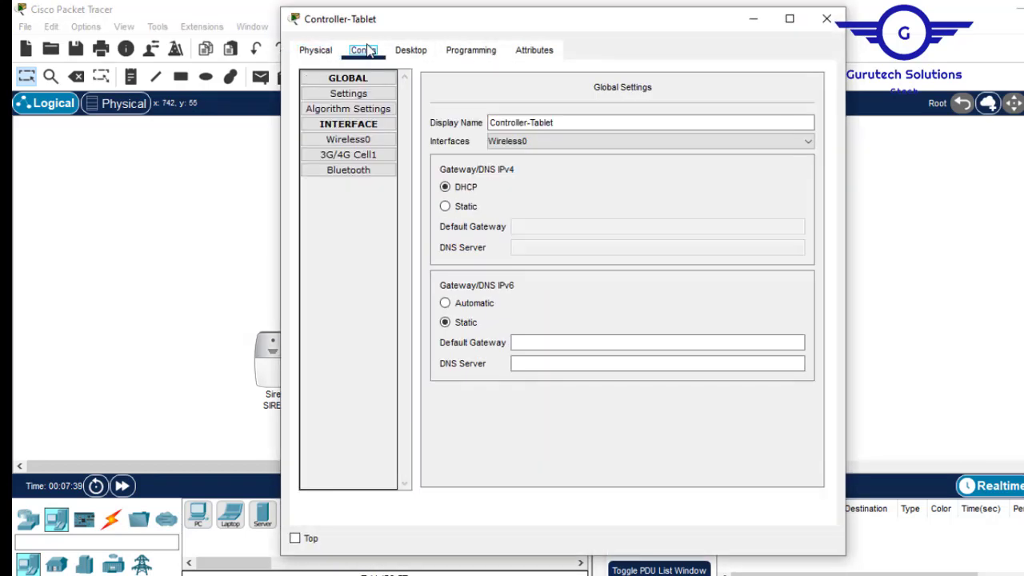
click(357, 145)
double_click(661, 152)
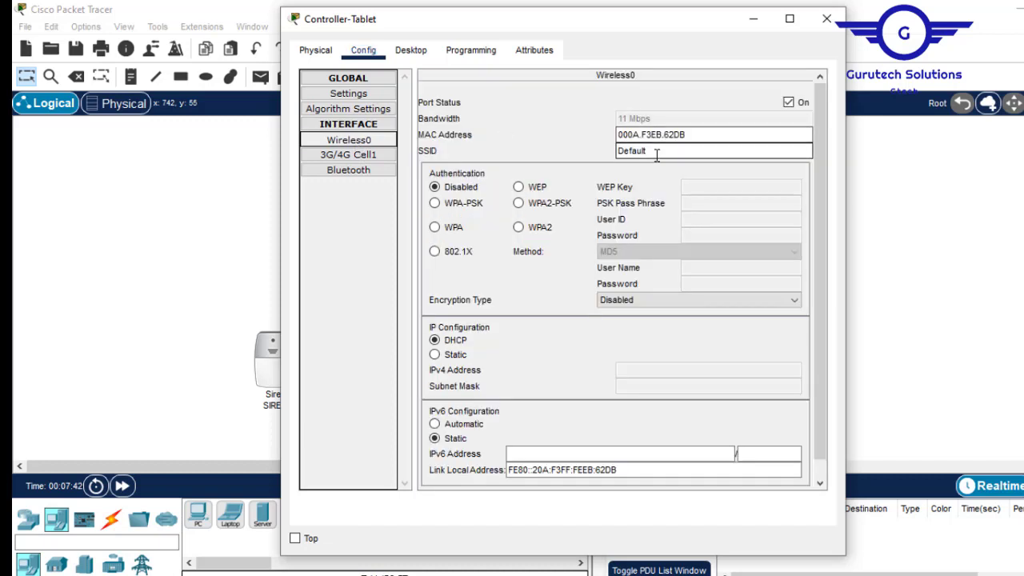
text(HomeGateway)
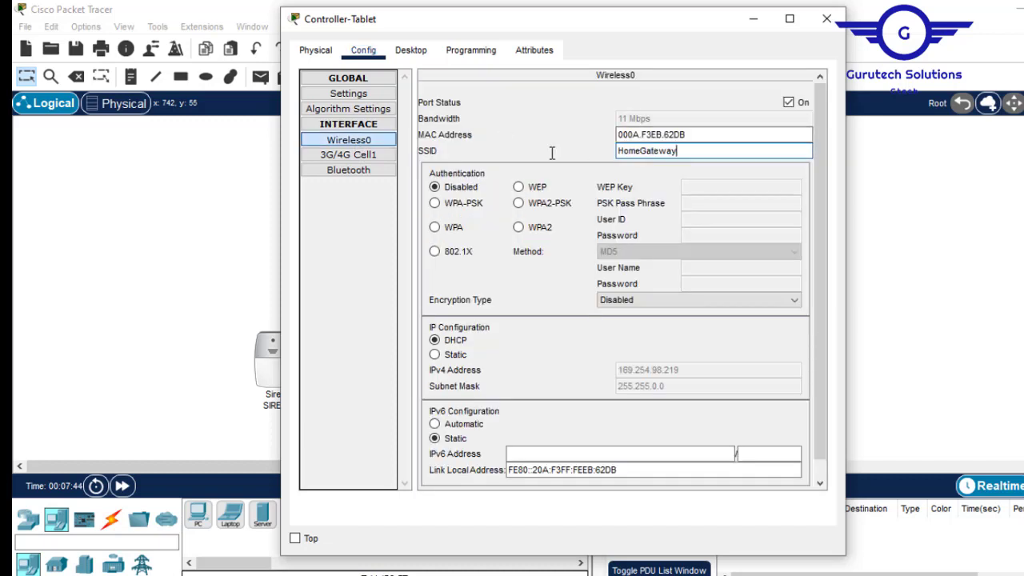
click(827, 19)
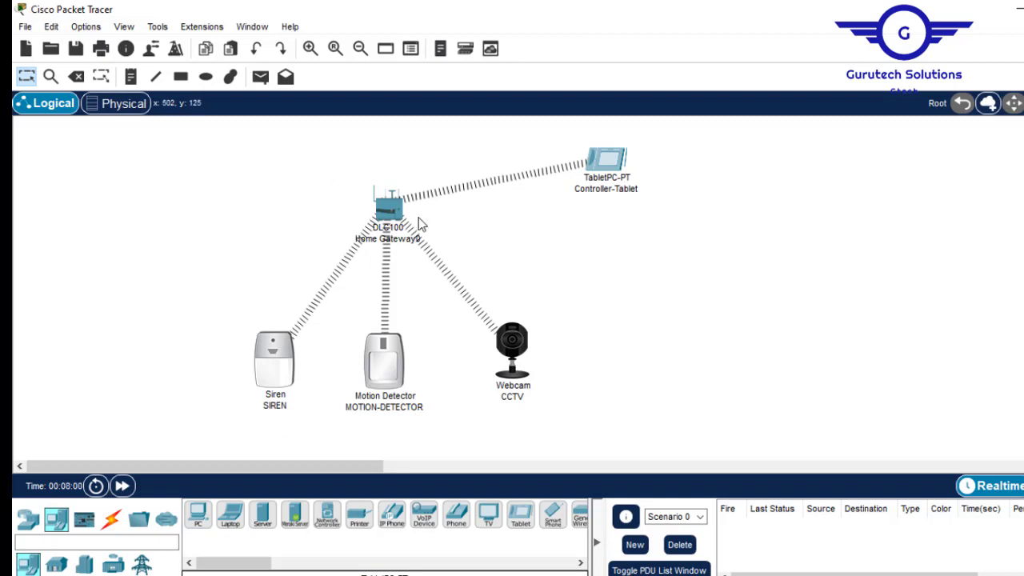
- Set the siren's IoT server to Home Gateway in its global settings
click(270, 369)
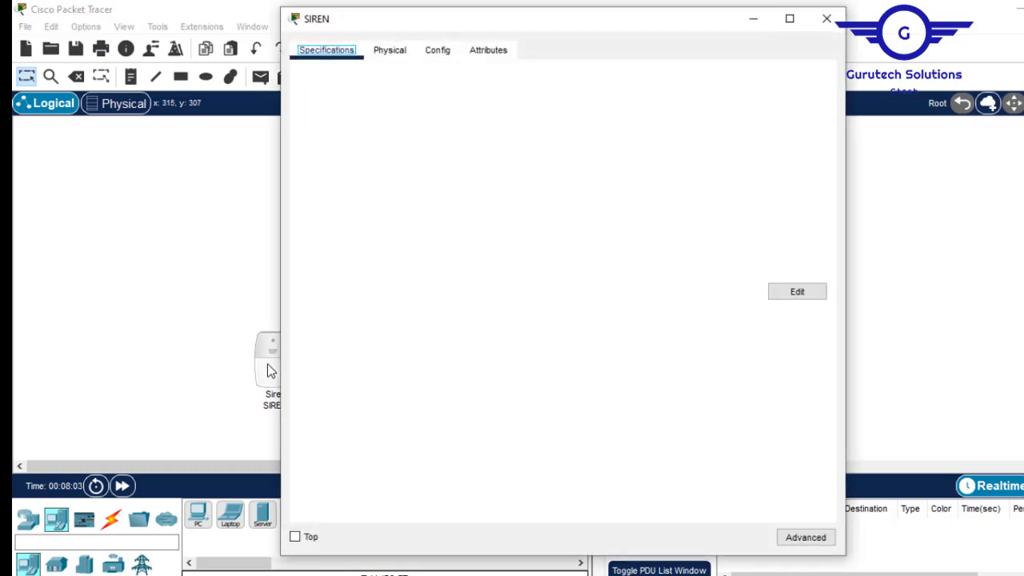
click(404, 52)
click(448, 50)
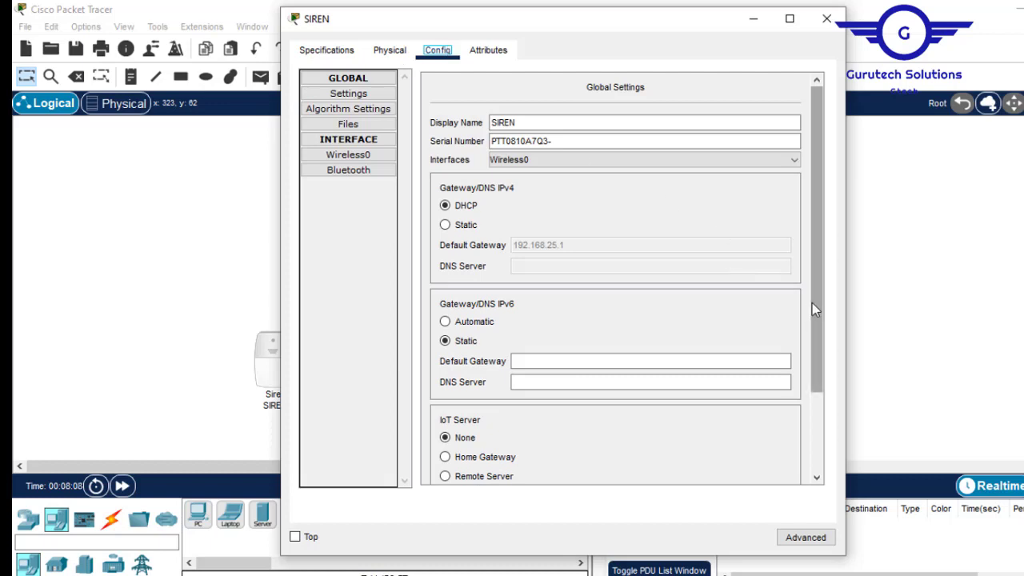
drag(818, 285, 829, 368)
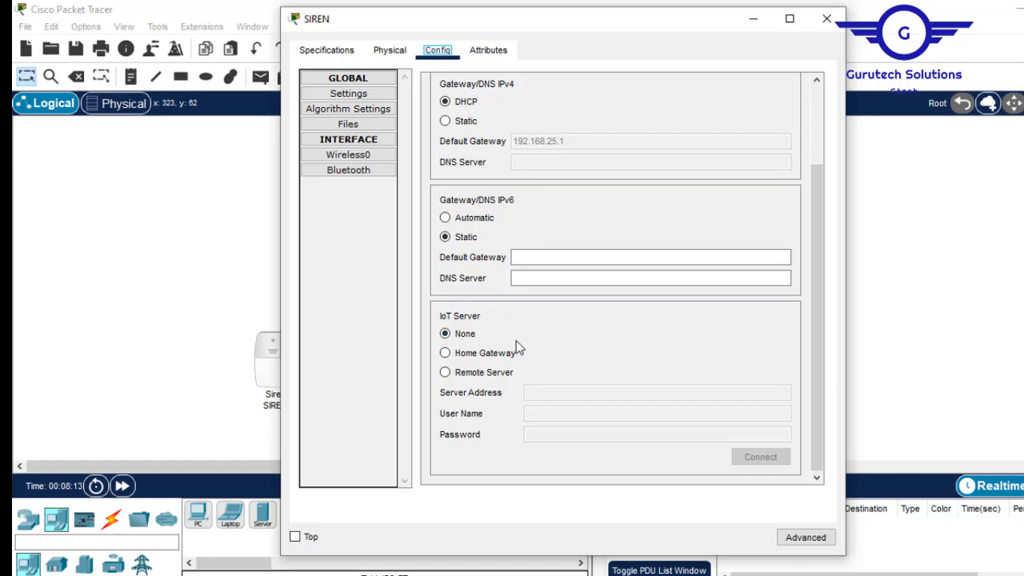
click(480, 358)
click(825, 24)
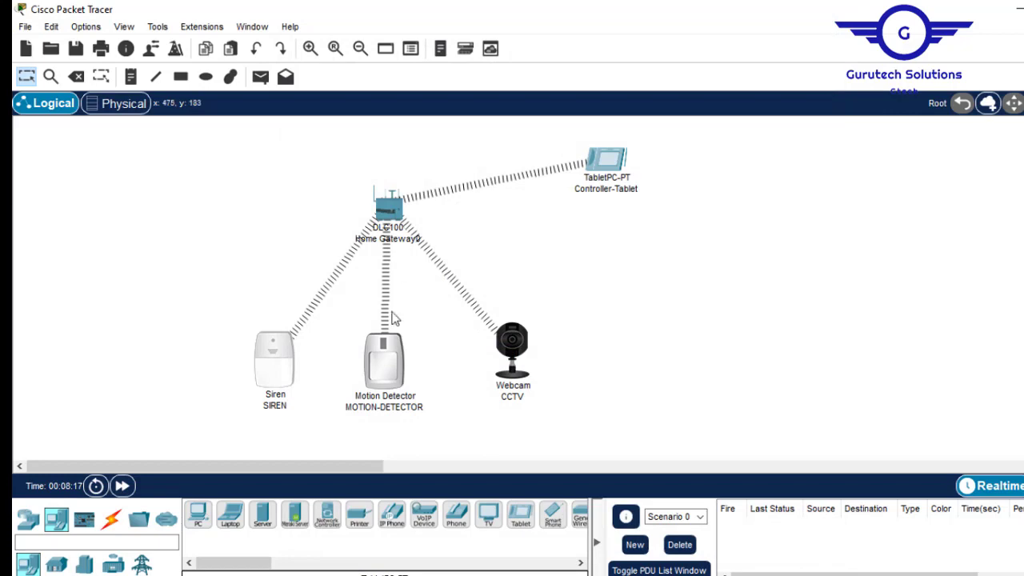
- Set the motion detector's IoT server to Home Gateway in its global settings
click(384, 370)
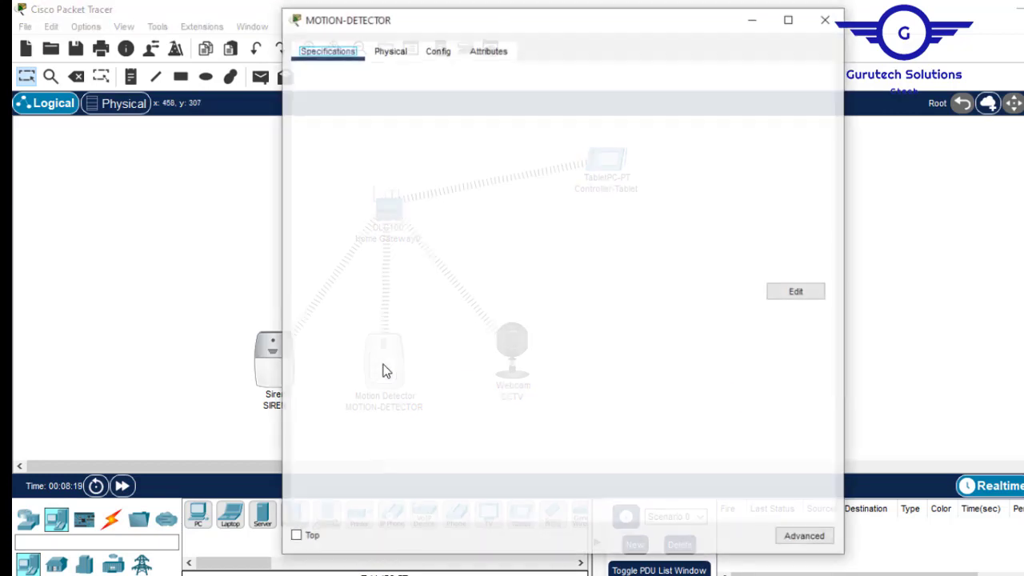
click(445, 57)
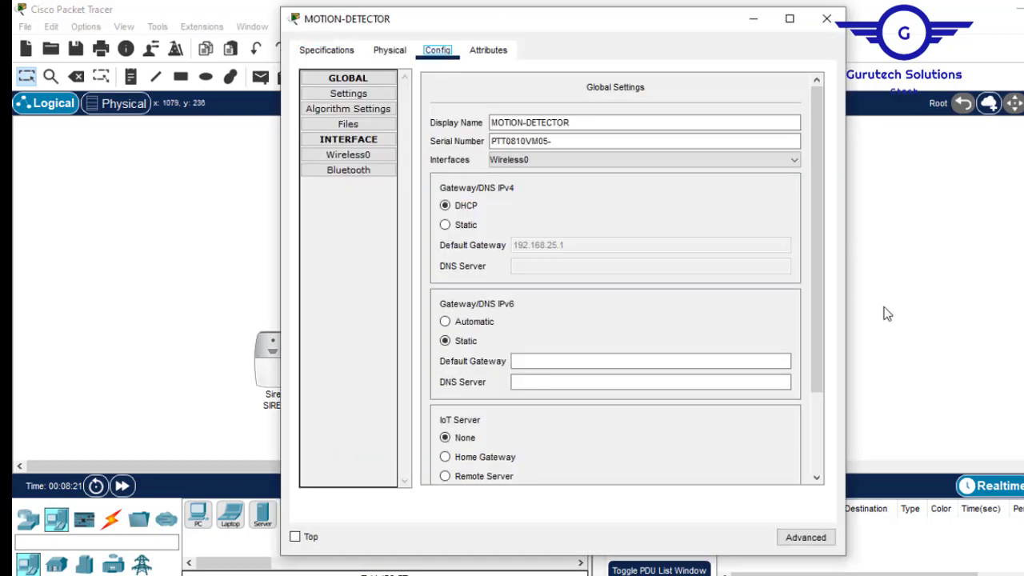
click(816, 429)
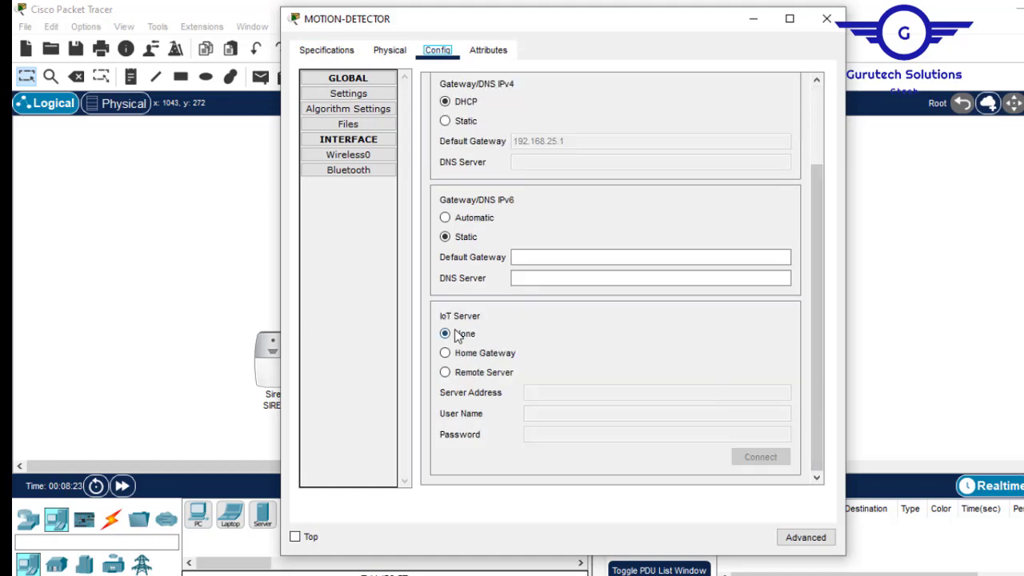
click(484, 356)
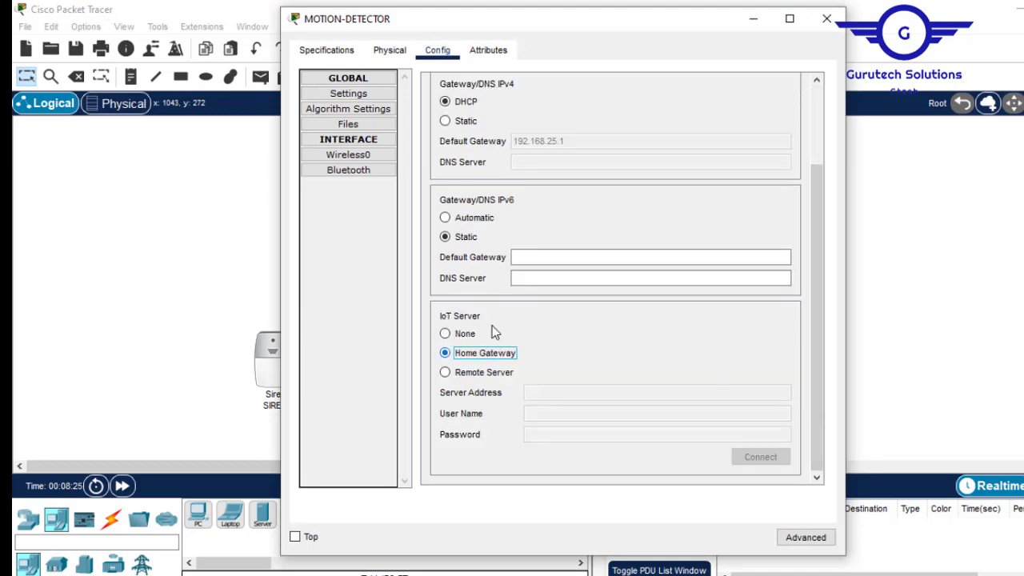
click(826, 19)
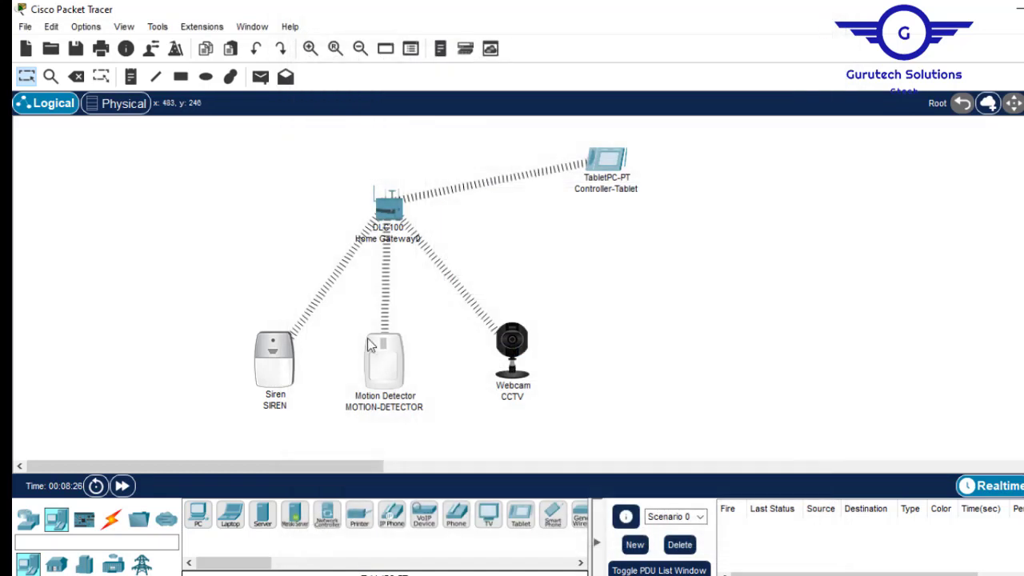
- Set the CCTV webcam's IoT server to Home Gateway in its global settings
click(514, 344)
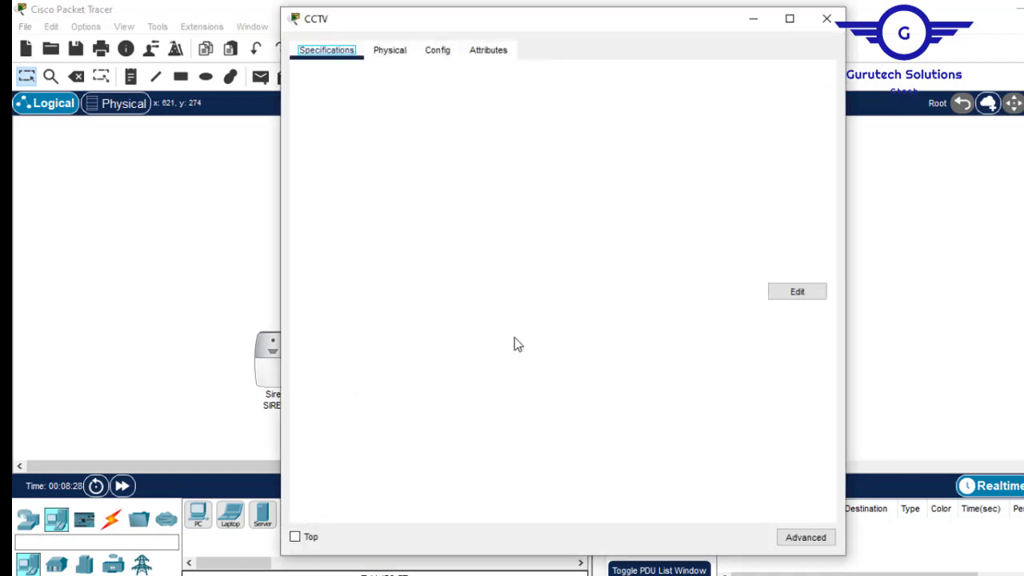
click(437, 51)
click(815, 419)
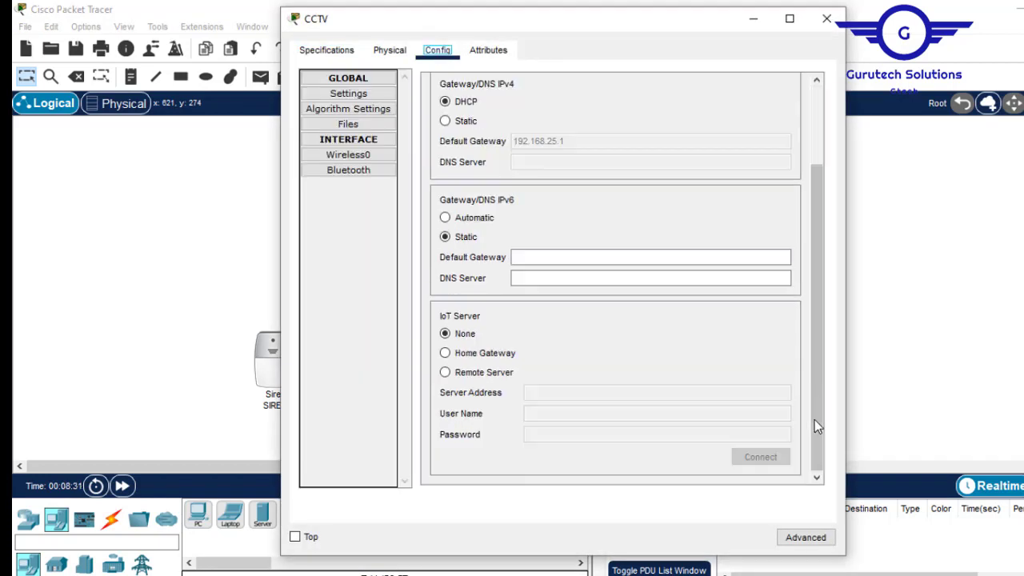
click(474, 354)
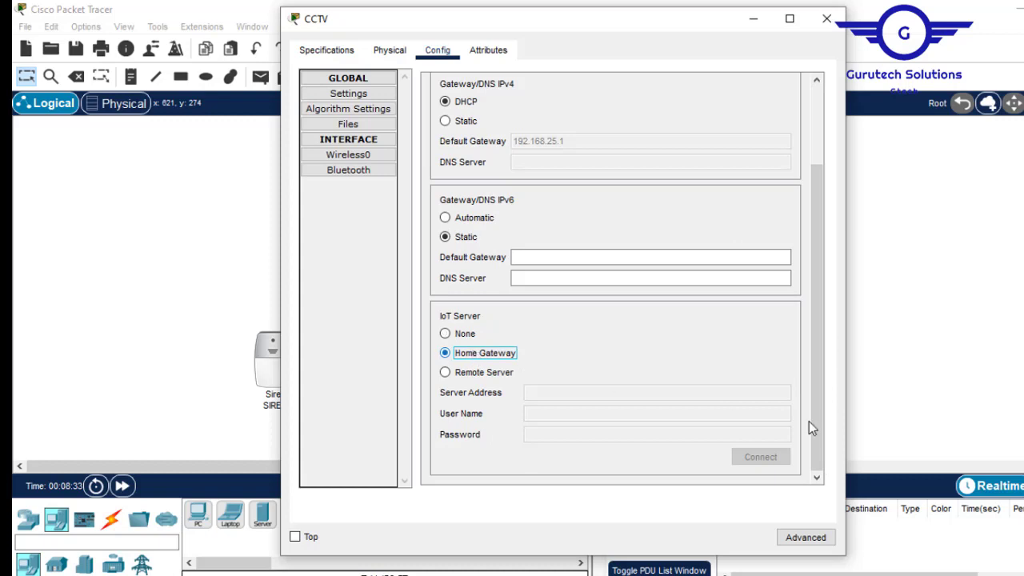
click(826, 17)
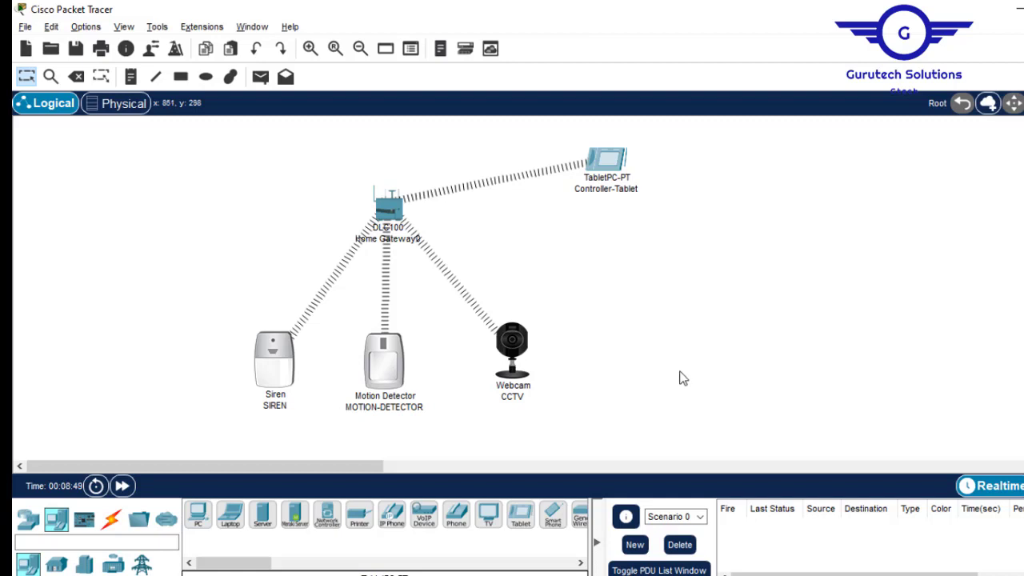
mouse_move(408, 357)
mouse_move(388, 342)
click(614, 160)
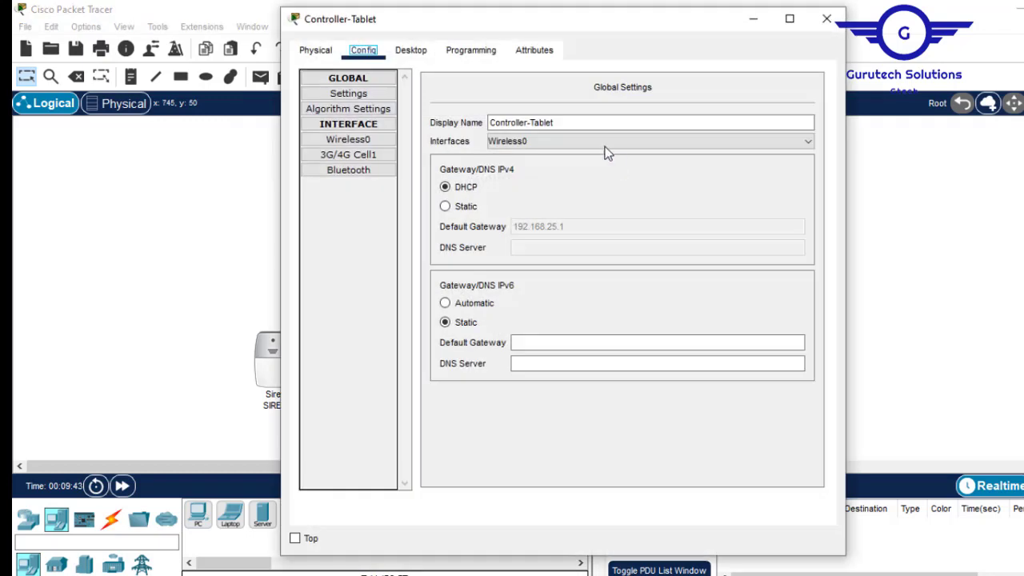
click(412, 51)
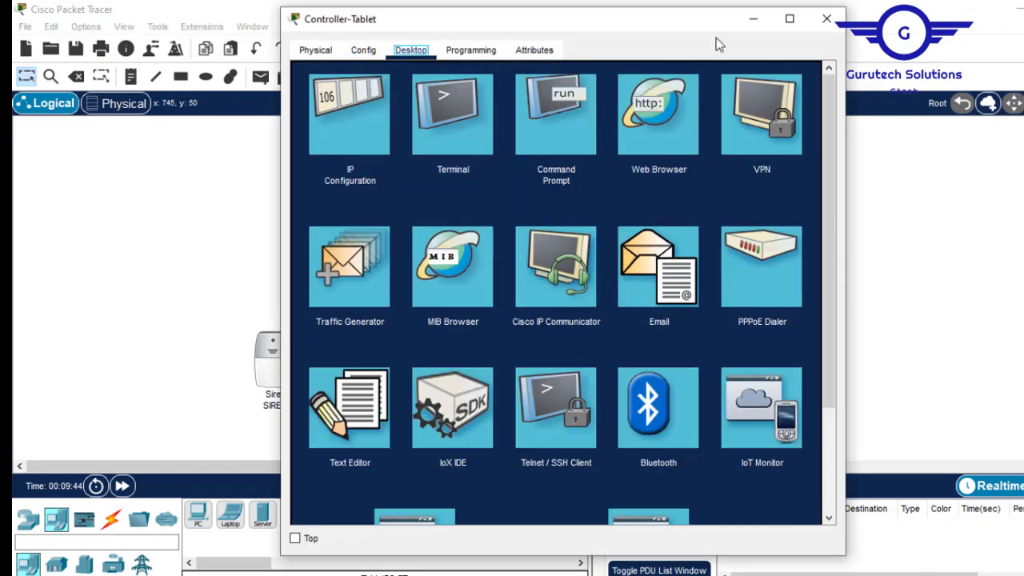
click(826, 19)
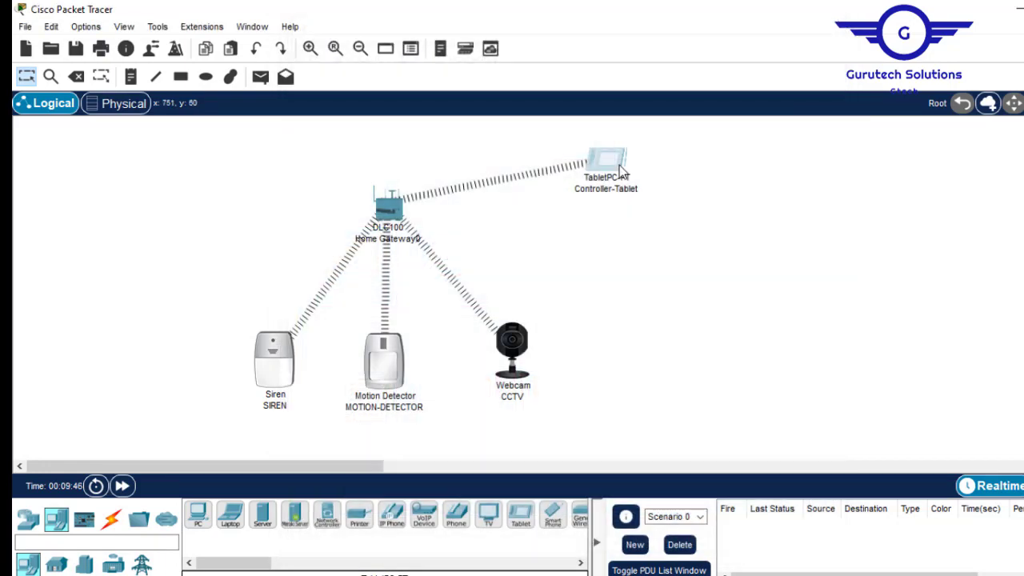
click(620, 170)
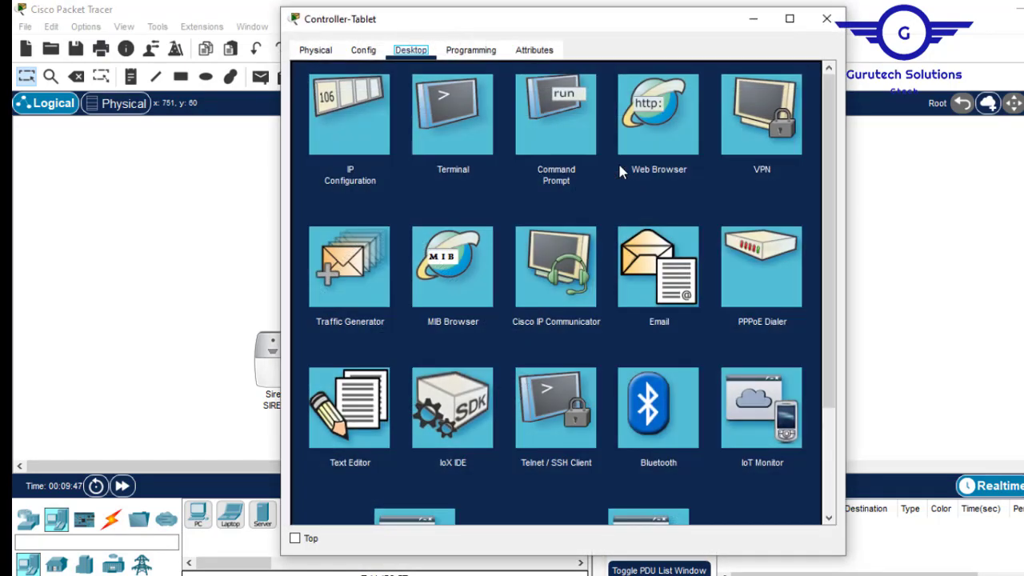
click(828, 18)
- View the network details of the controller tablet, motion detector, siren and CCTV webcam in the workspace
mouse_move(606, 160)
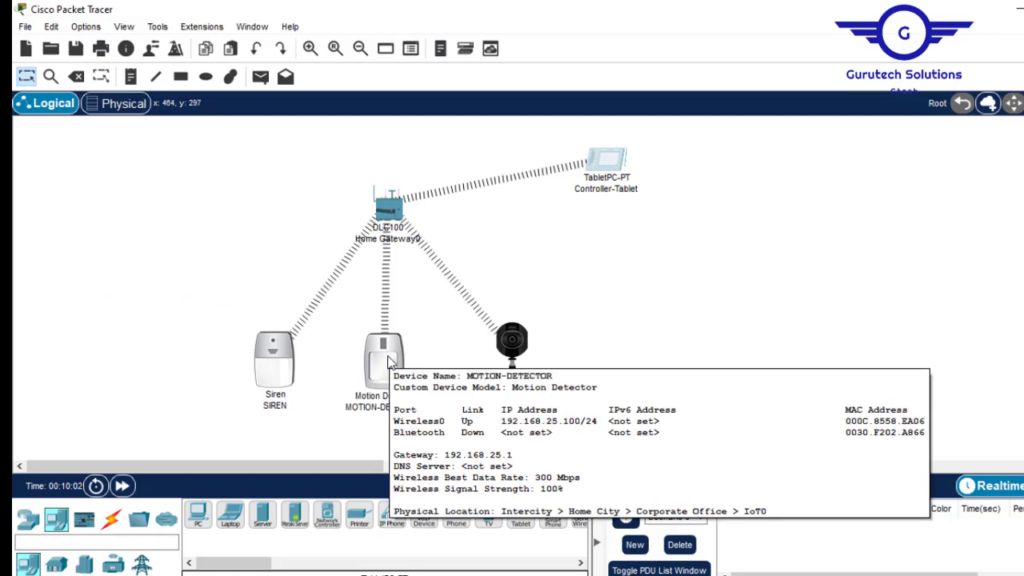
mouse_move(263, 344)
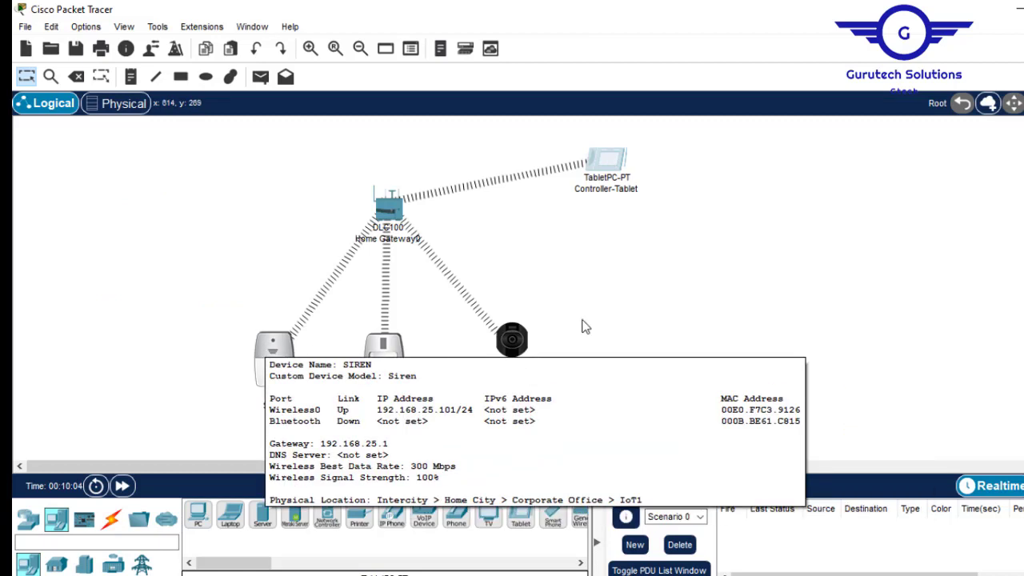
mouse_move(512, 336)
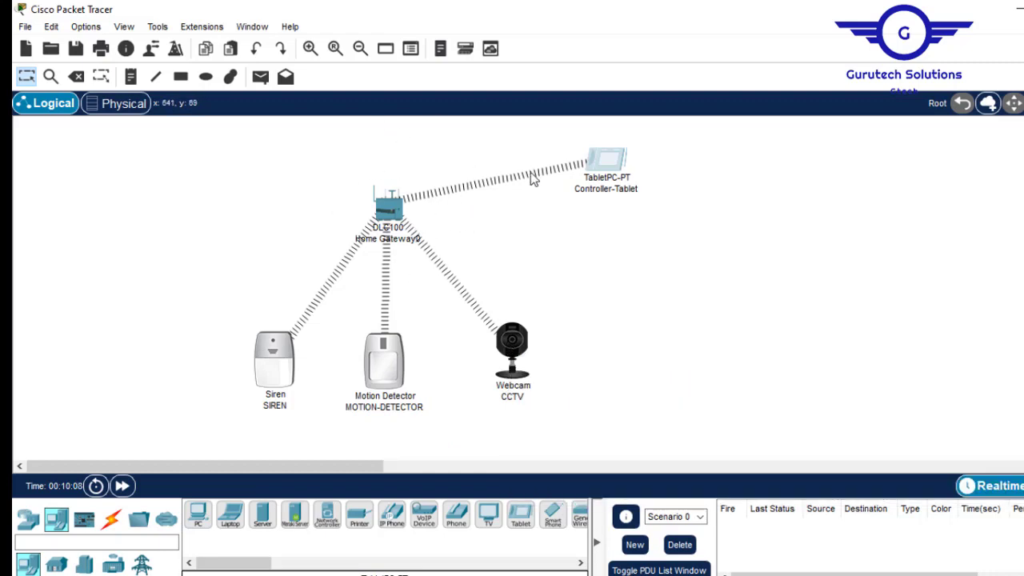
- Open the IoT Monitor on the Controller-Tablet and move its window aside so the network devices stay in view
click(613, 160)
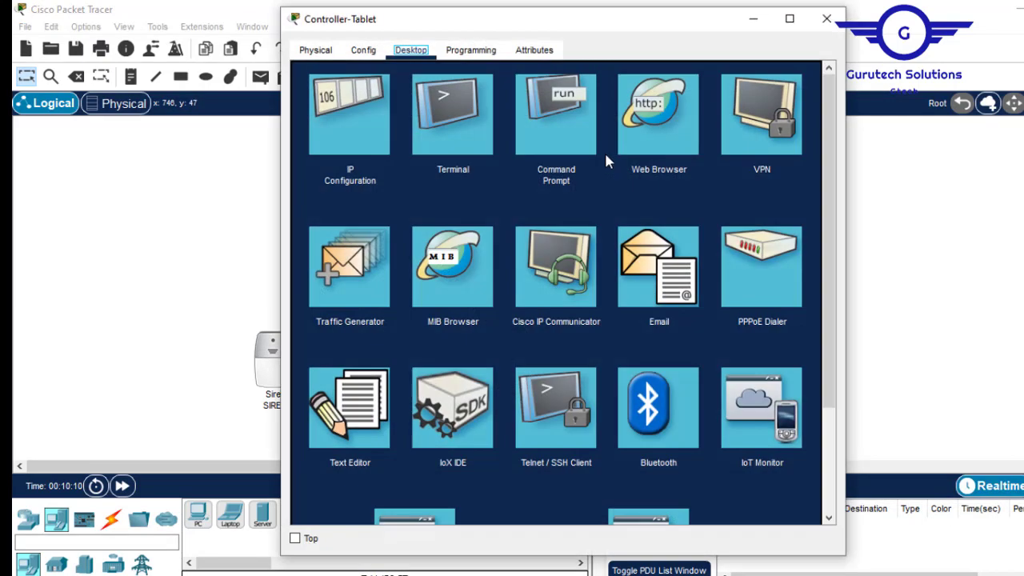
click(413, 50)
drag(824, 268, 834, 350)
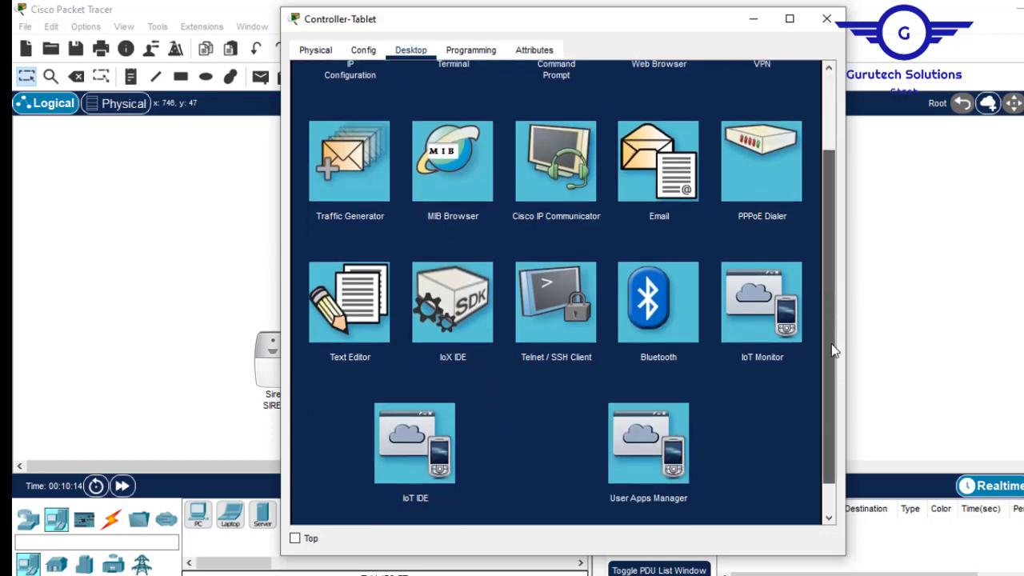
click(763, 294)
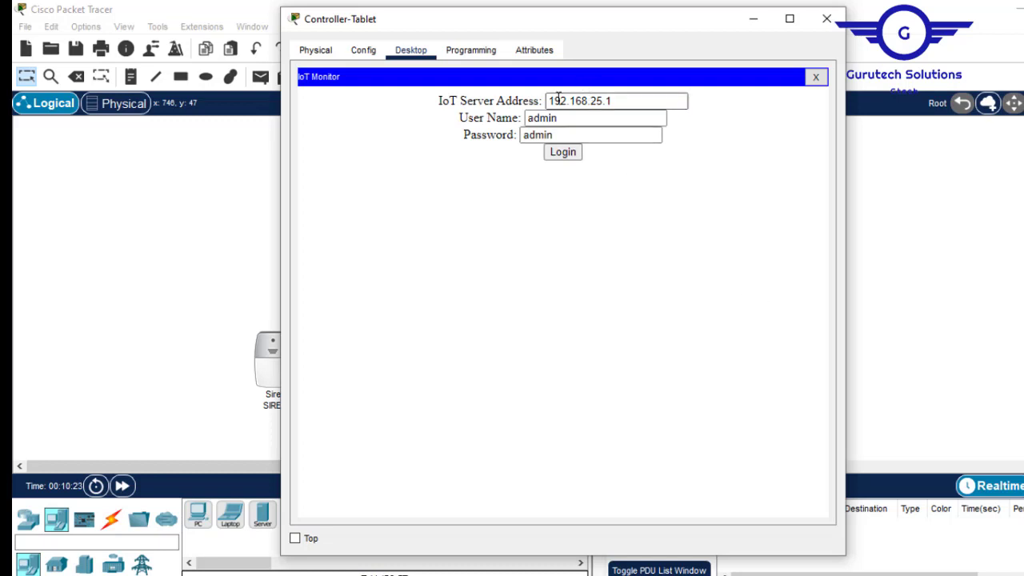
drag(616, 26, 774, 53)
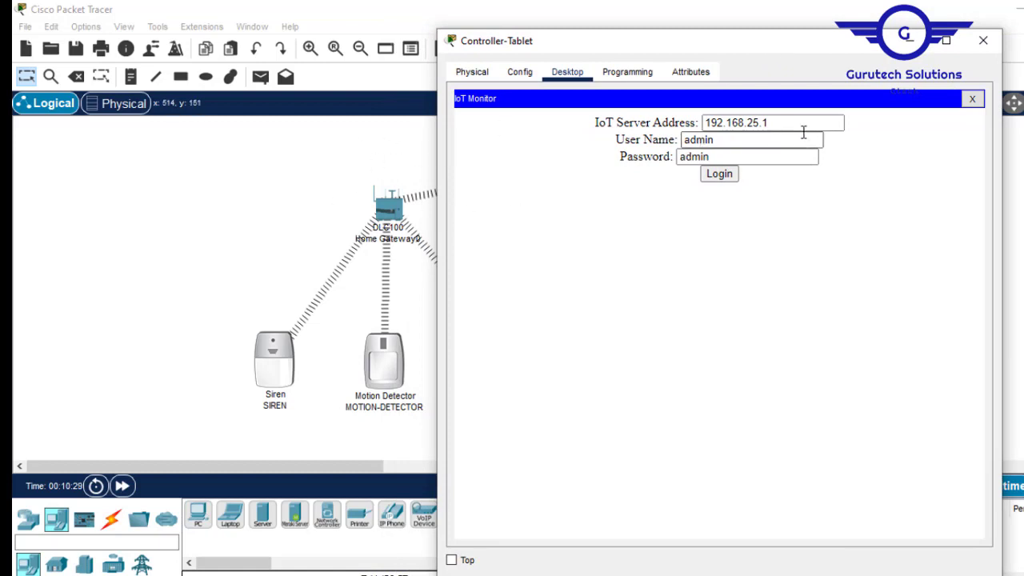
- Check the IoT server address against the tablet's gateway, and log in to the IoT server with the prefilled credentials
drag(791, 123, 694, 126)
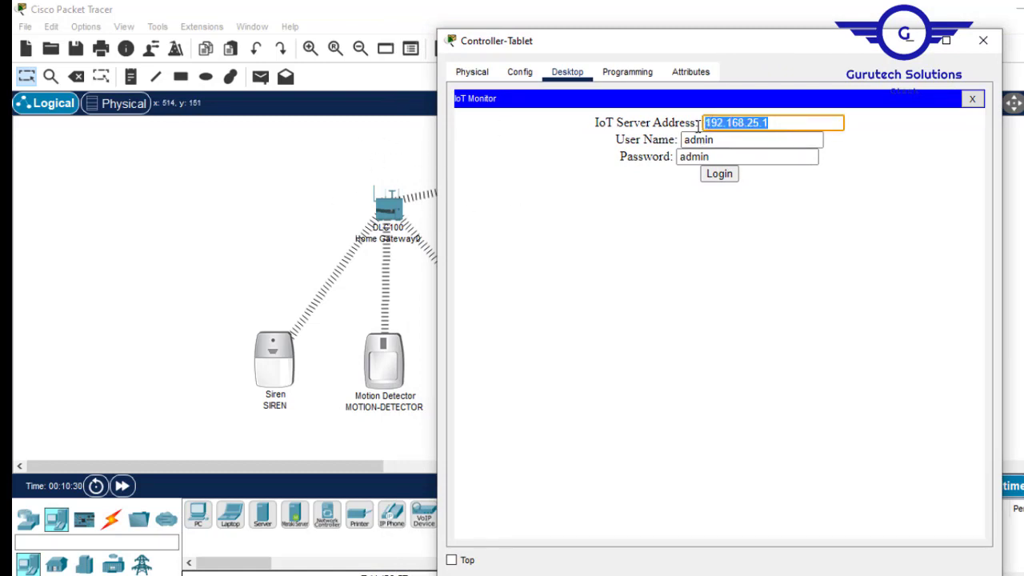
click(285, 160)
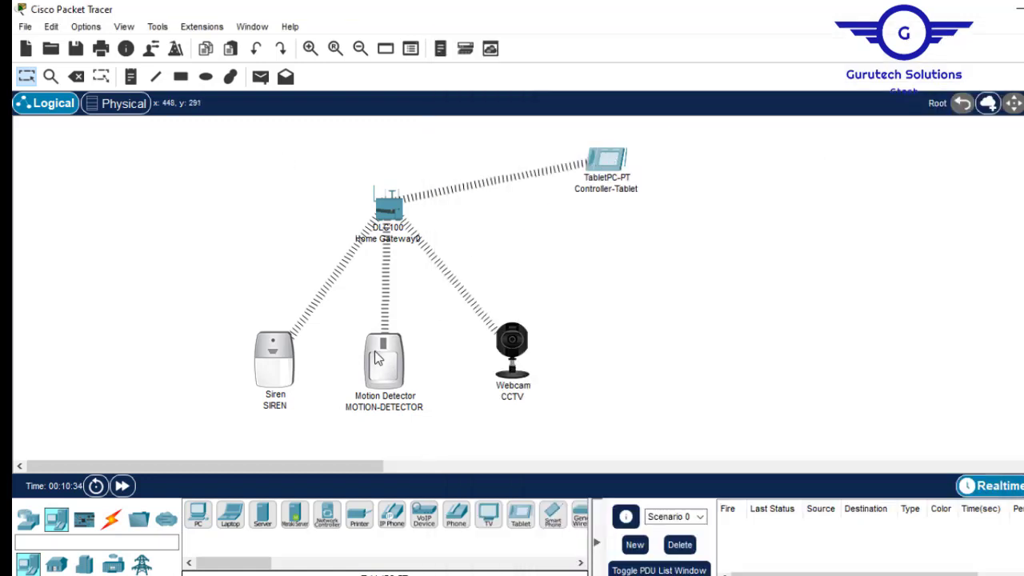
mouse_move(377, 357)
mouse_move(604, 182)
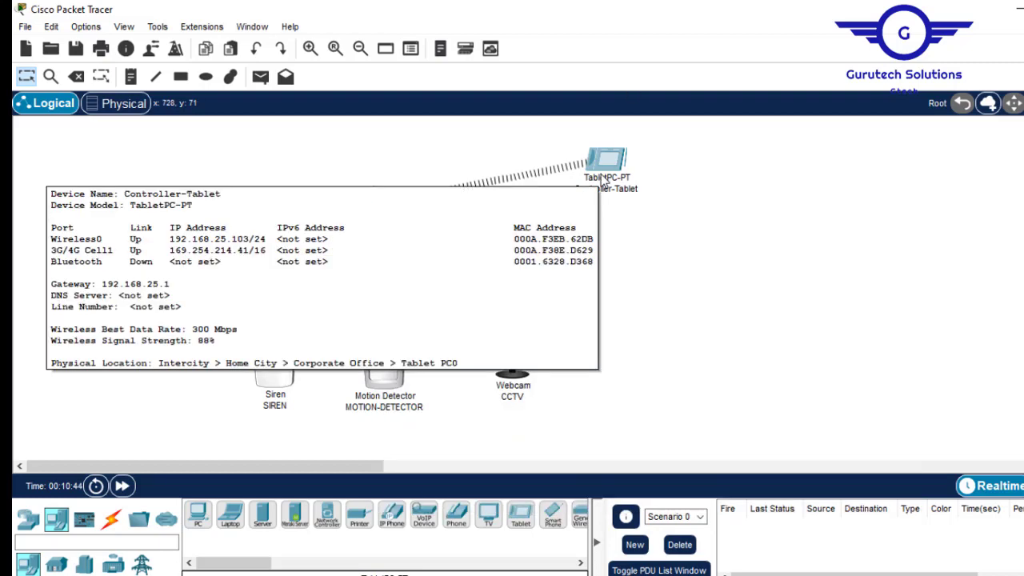
click(605, 170)
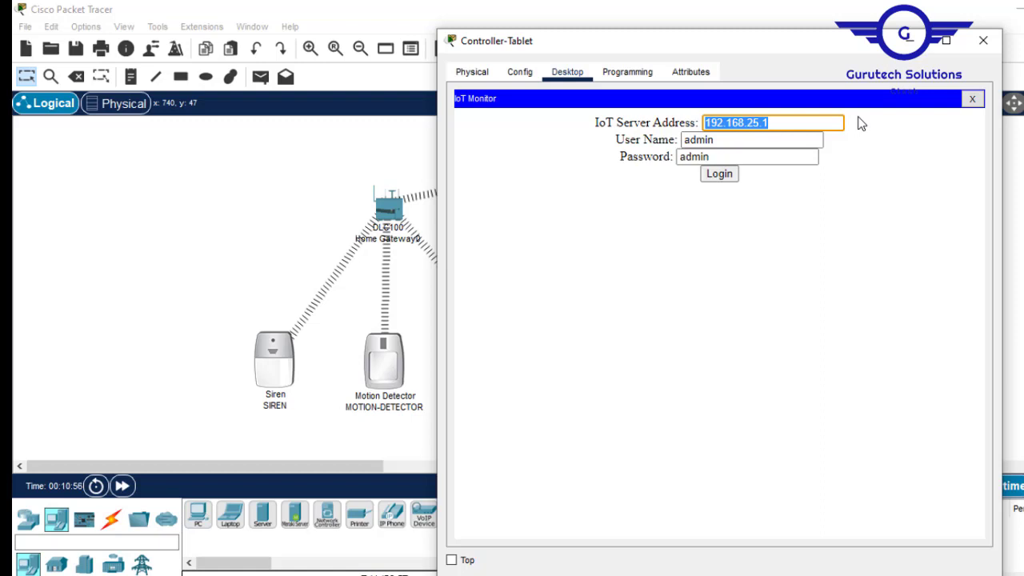
click(722, 176)
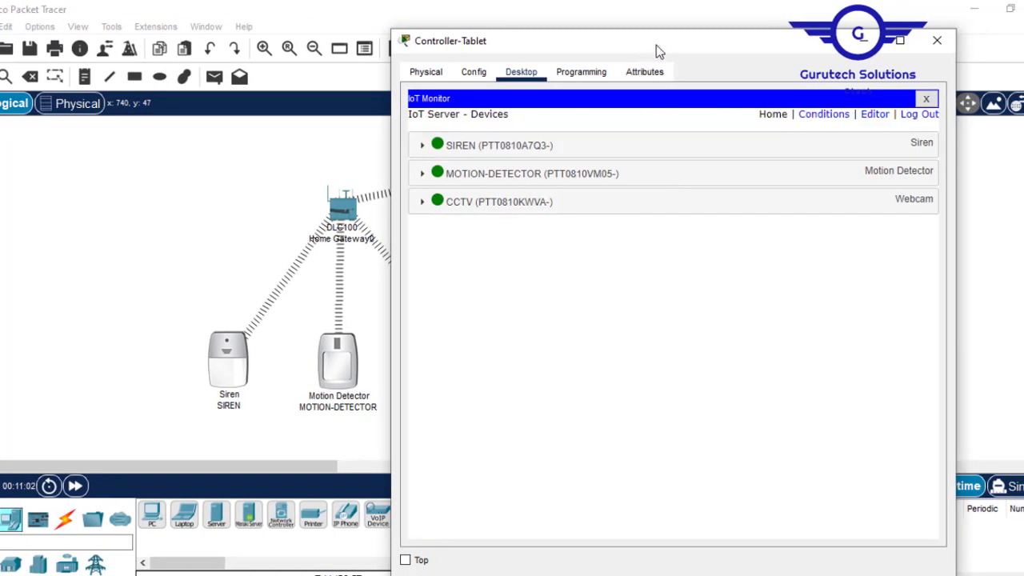
- Expand the SIREN, MOTION-DETECTOR and CCTV entries in the IoT server's device list to view their states
drag(656, 45, 717, 35)
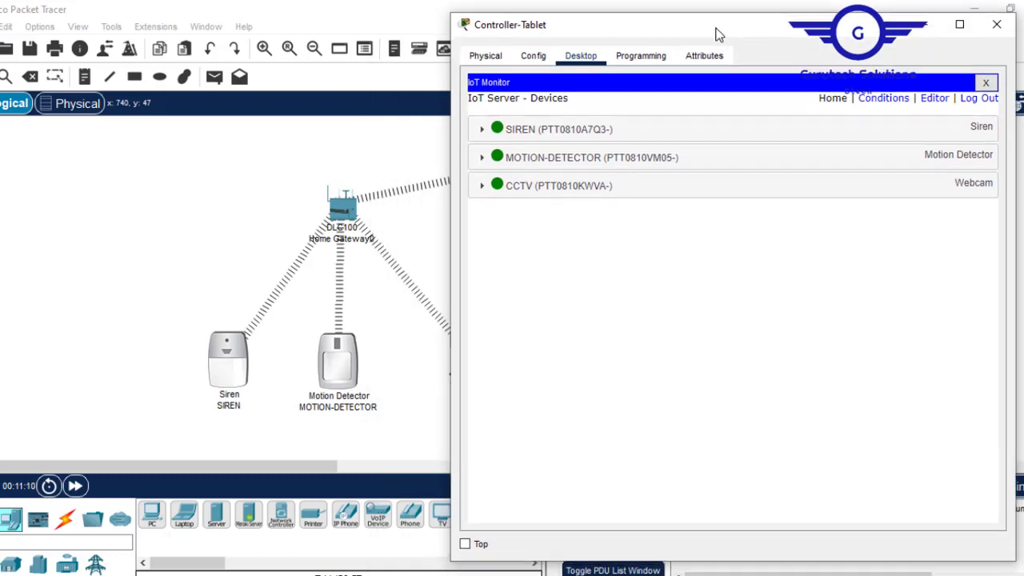
click(580, 140)
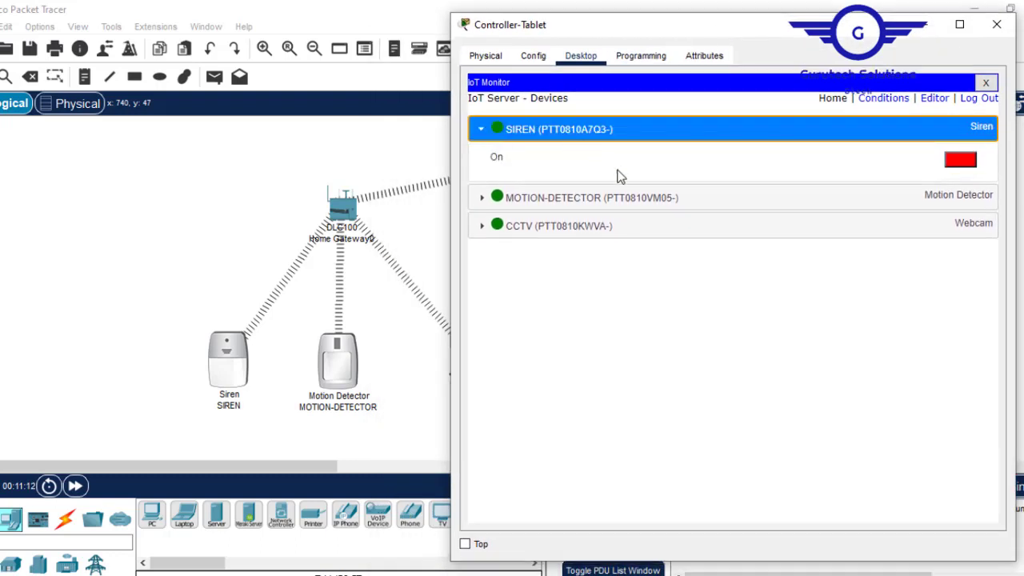
click(590, 200)
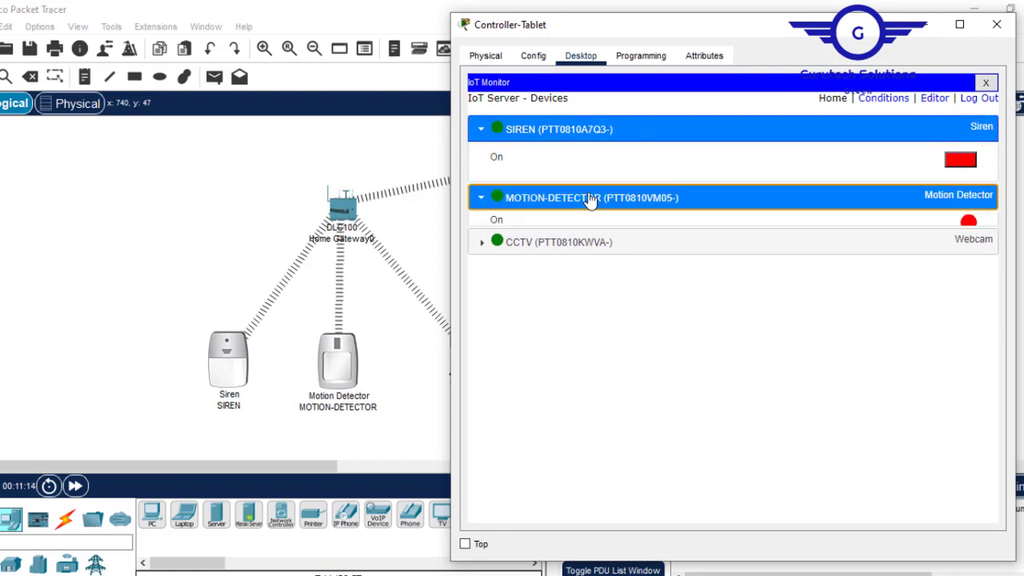
click(597, 267)
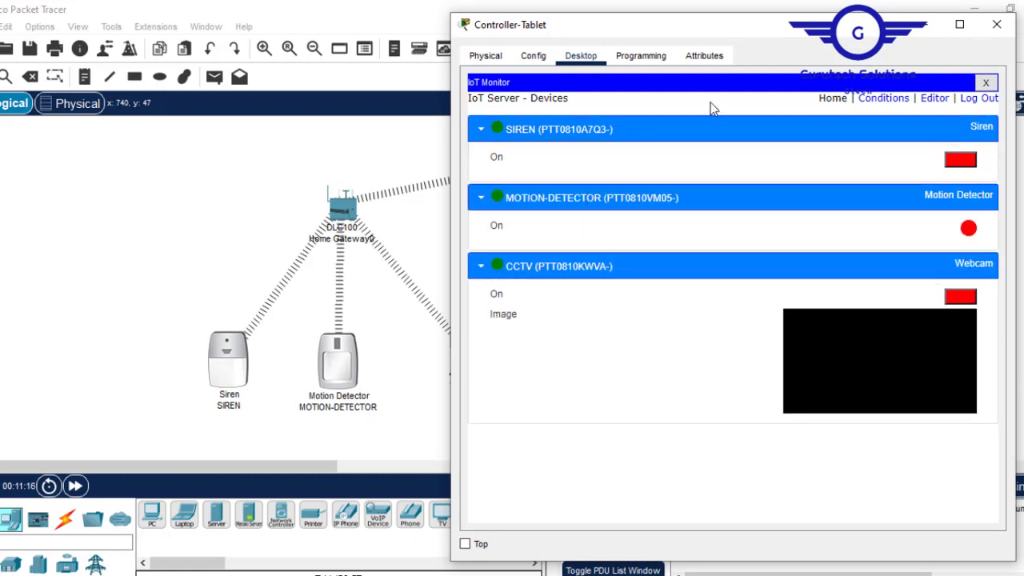
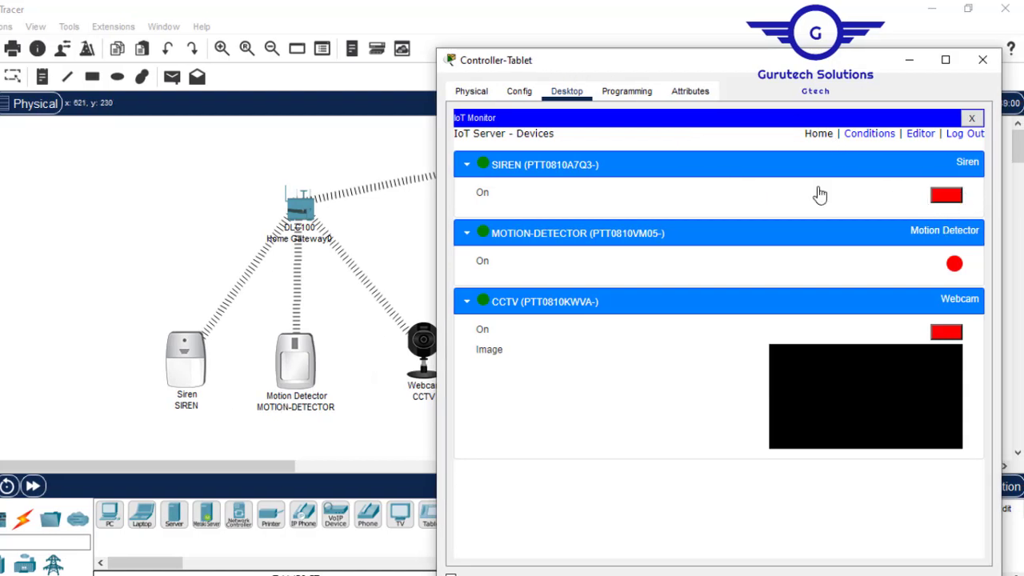
- Test remote control by switching the siren and the CCTV webcam on and off again from the IoT Monitor
click(946, 196)
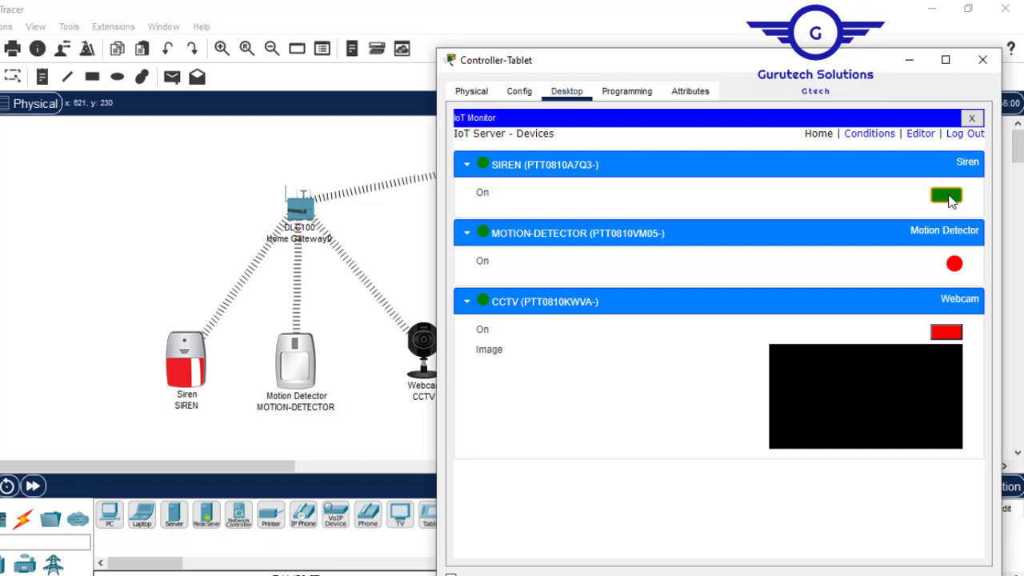
click(947, 333)
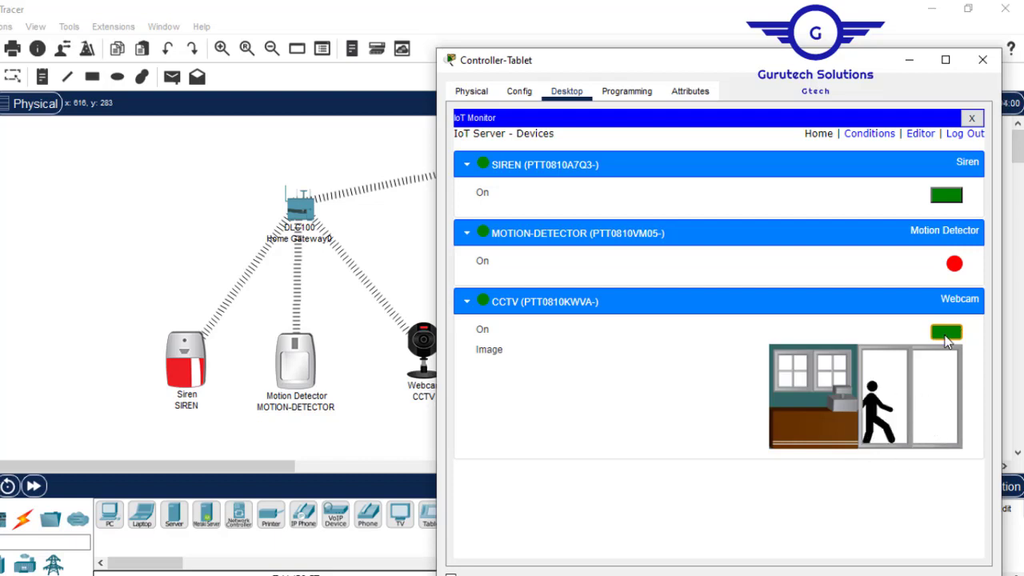
click(947, 197)
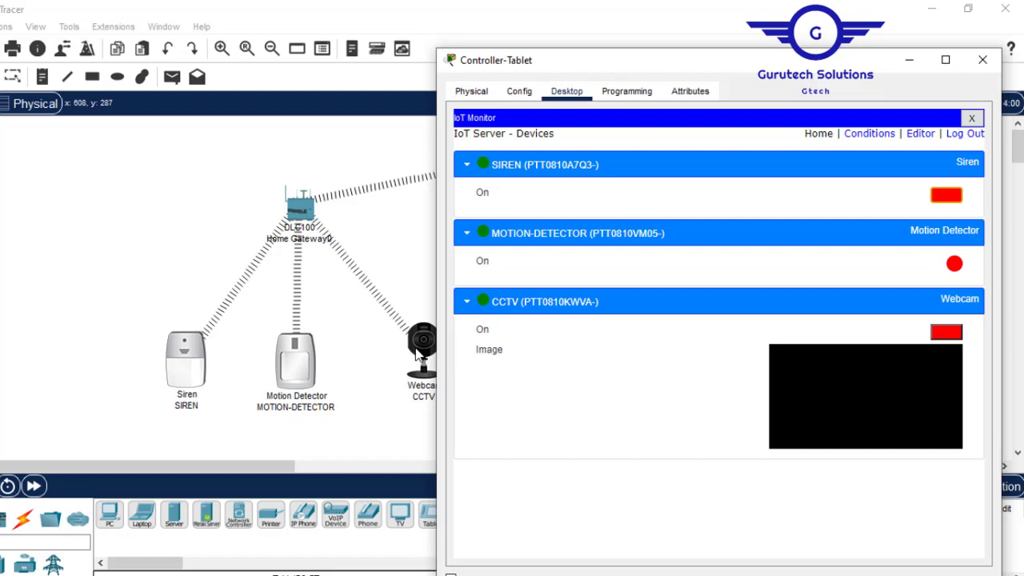
- Add a device rule named MOTIONDETECT with the condition that MOTION-DETECTOR On is true
drag(828, 67, 593, 58)
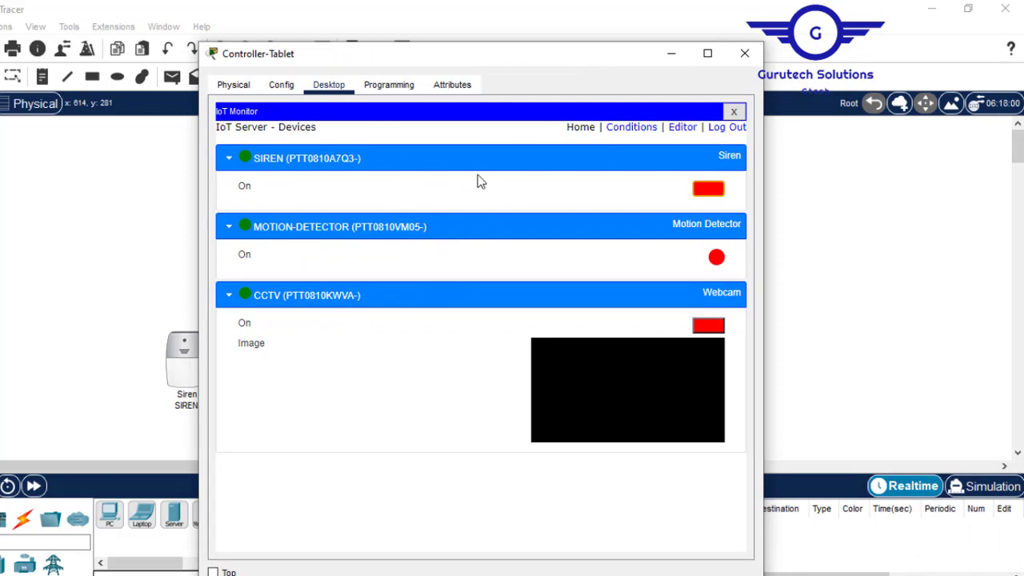
click(631, 130)
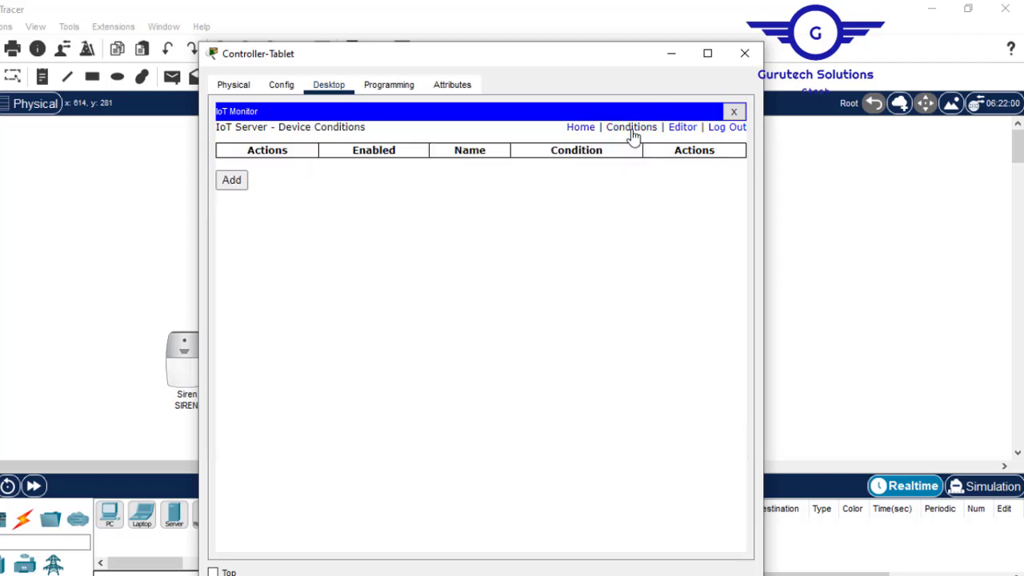
click(237, 181)
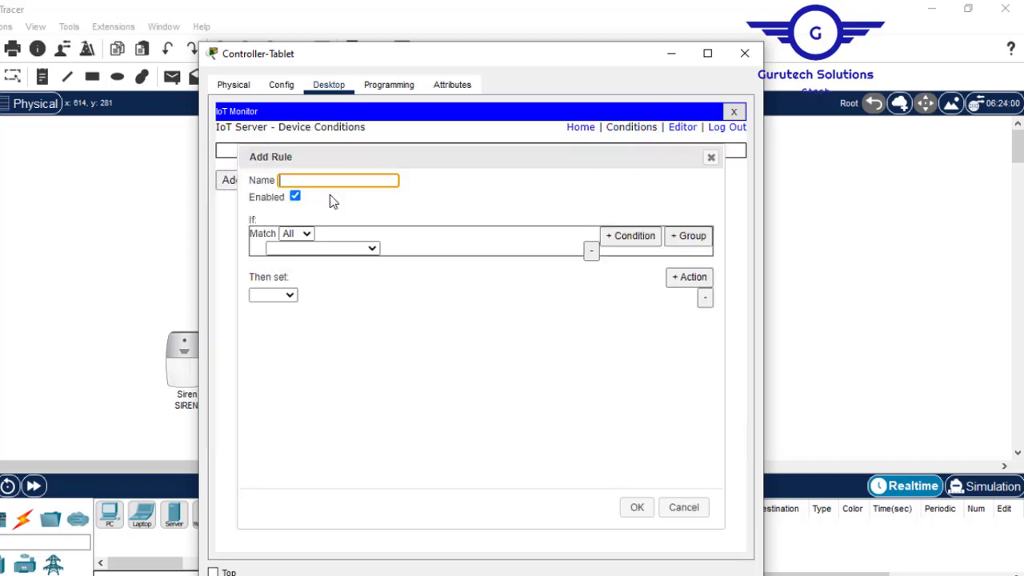
text(MOTIONDETECT)
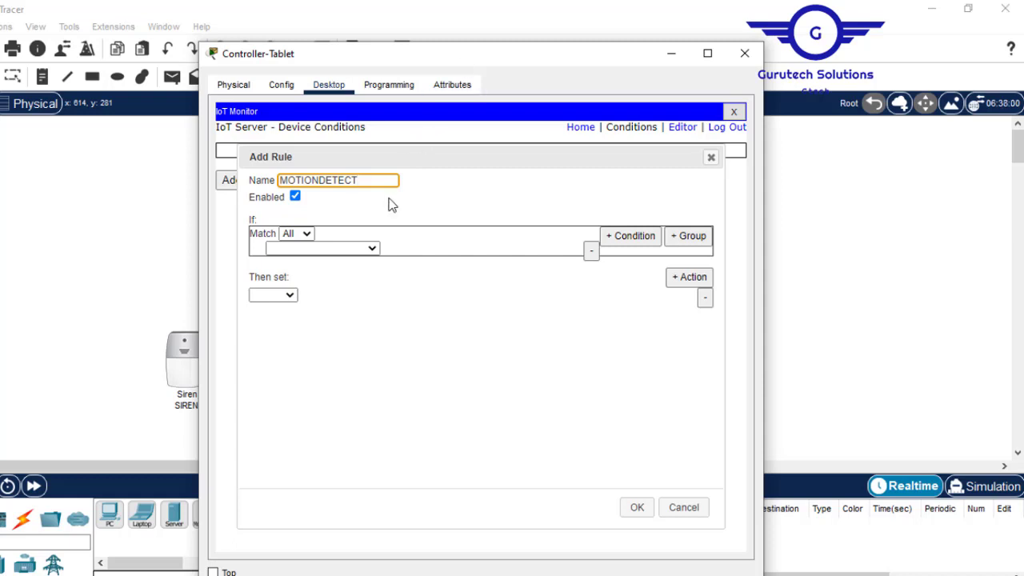
click(370, 249)
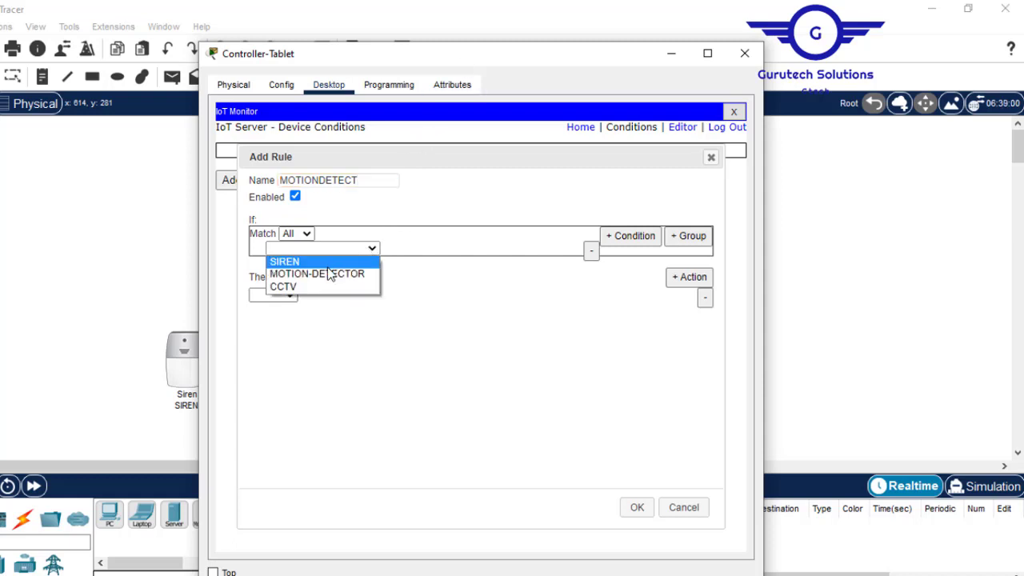
click(331, 274)
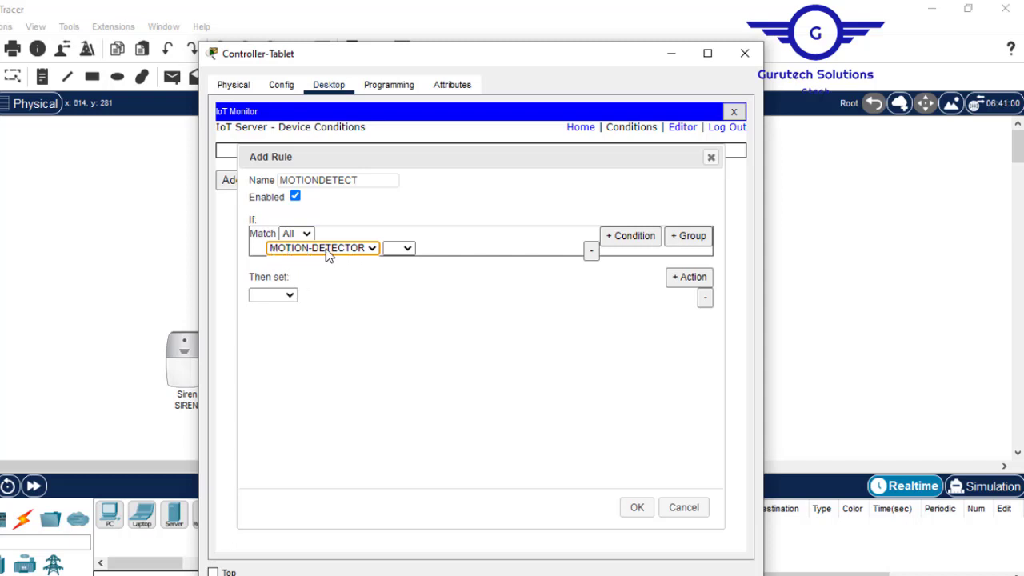
click(408, 251)
click(400, 262)
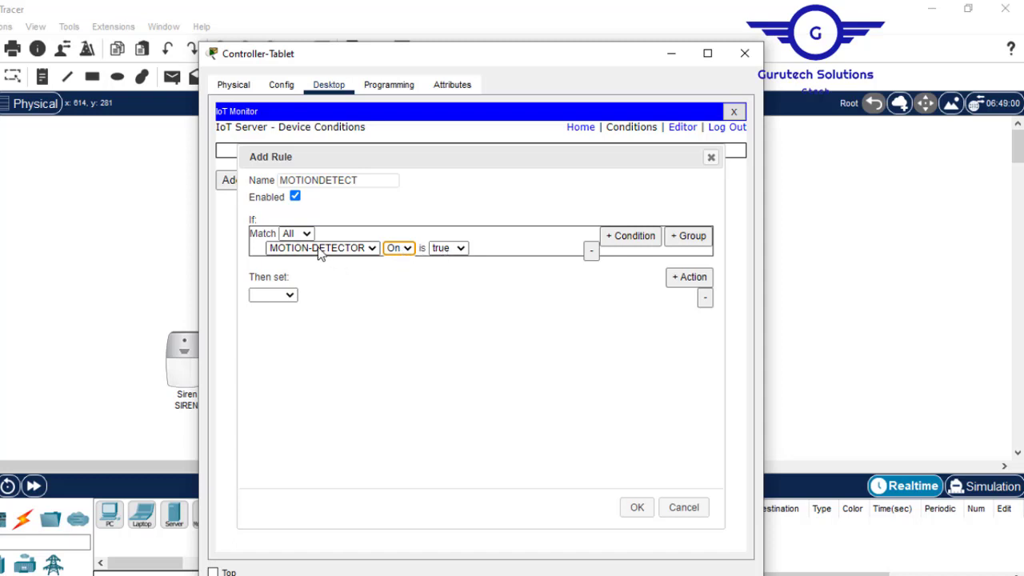
- Make the MOTIONDETECT rule's first action set SIREN On to true
click(289, 295)
click(272, 308)
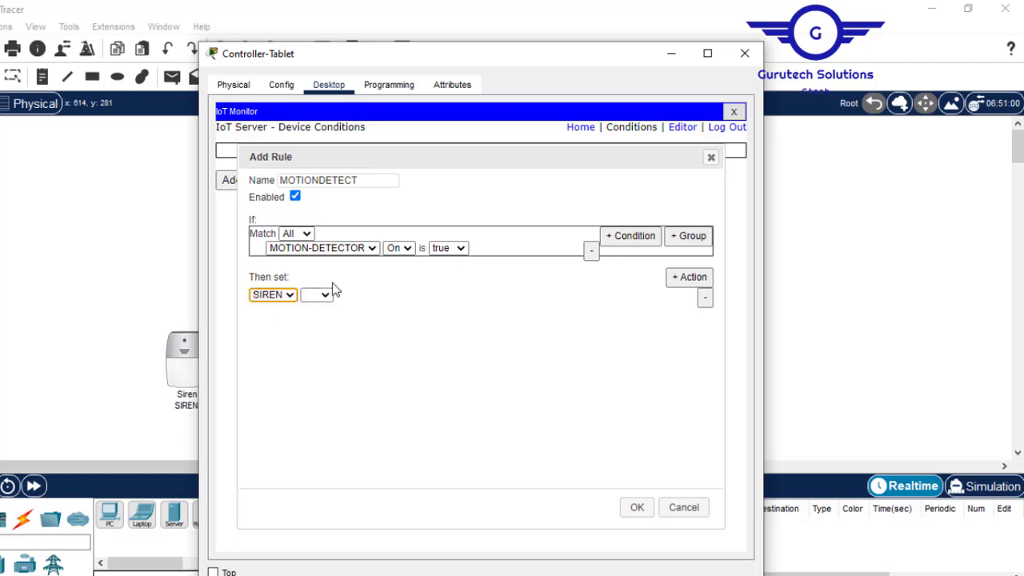
click(325, 295)
click(323, 309)
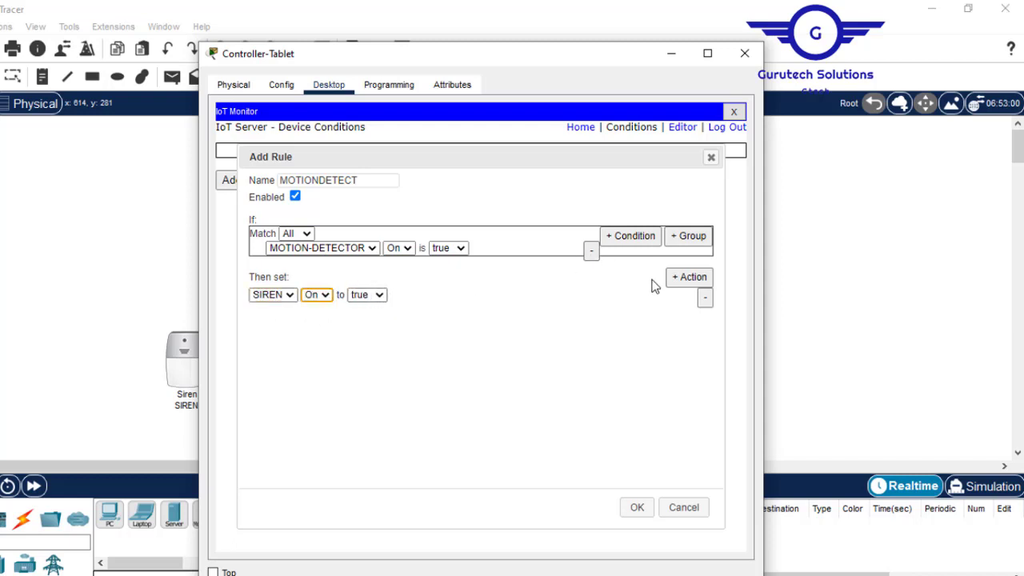
- Add a second action that sets CCTV On to true, and save the MOTIONDETECT rule
click(677, 277)
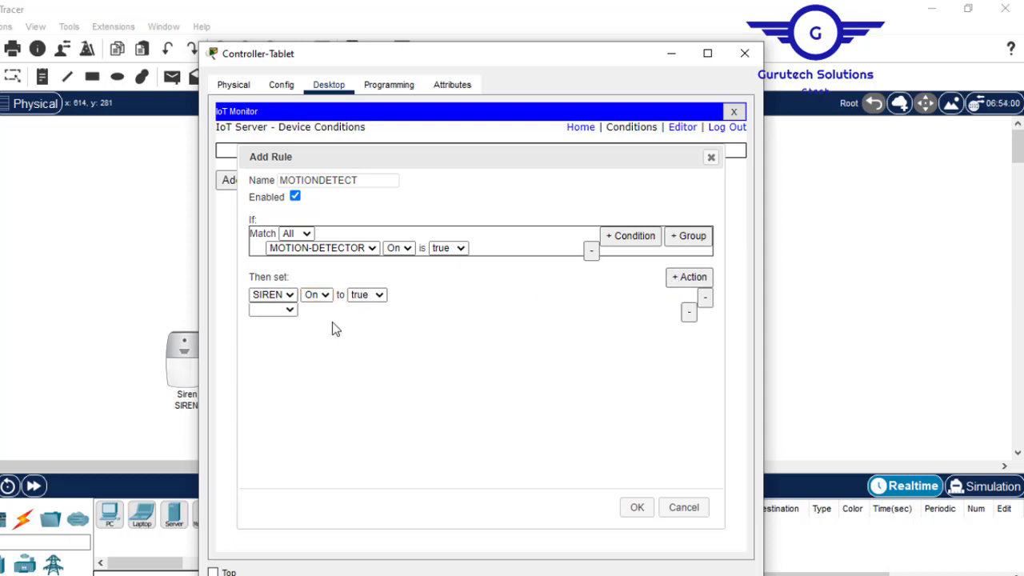
click(289, 310)
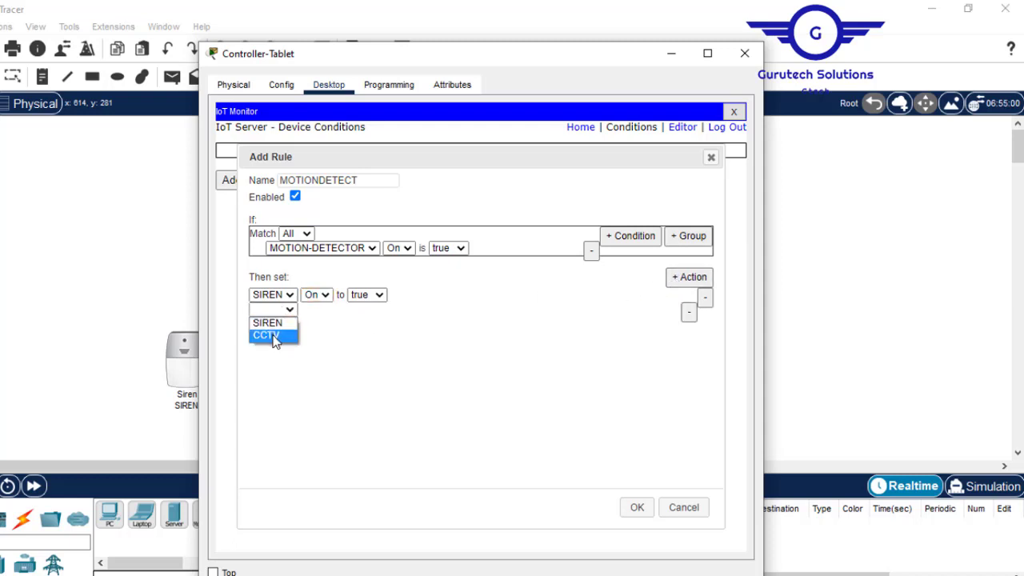
click(274, 337)
click(327, 309)
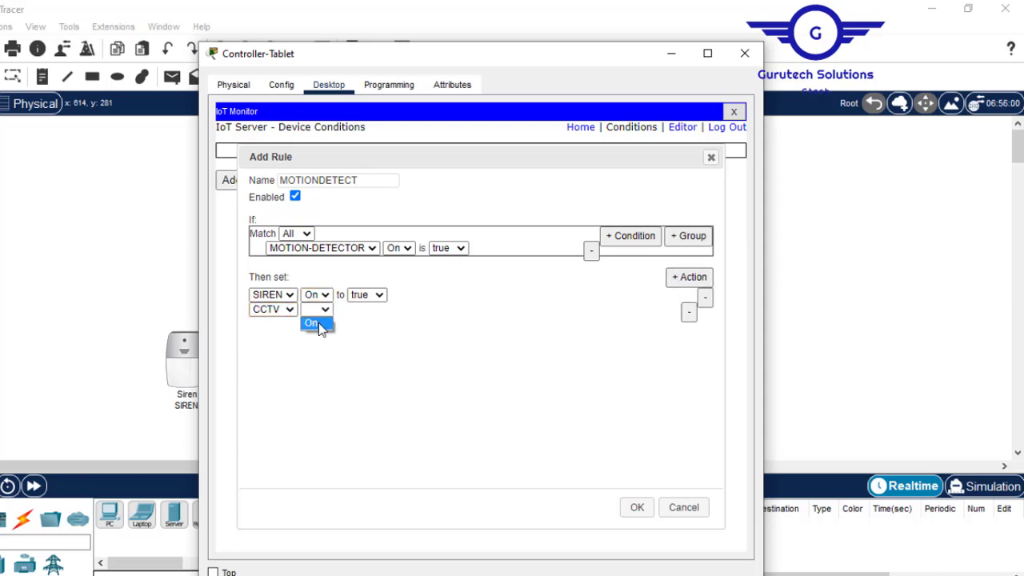
click(320, 322)
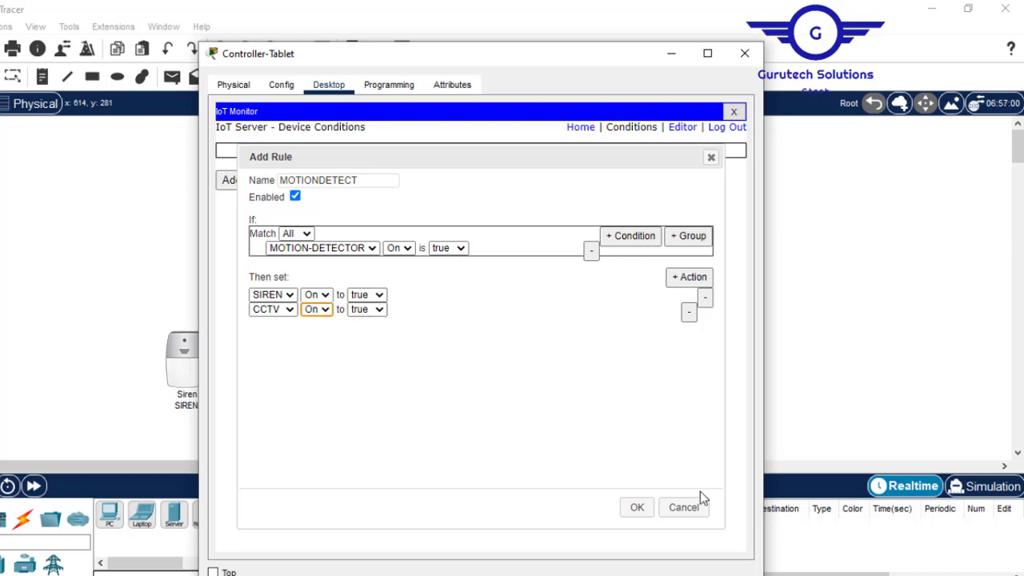
click(636, 512)
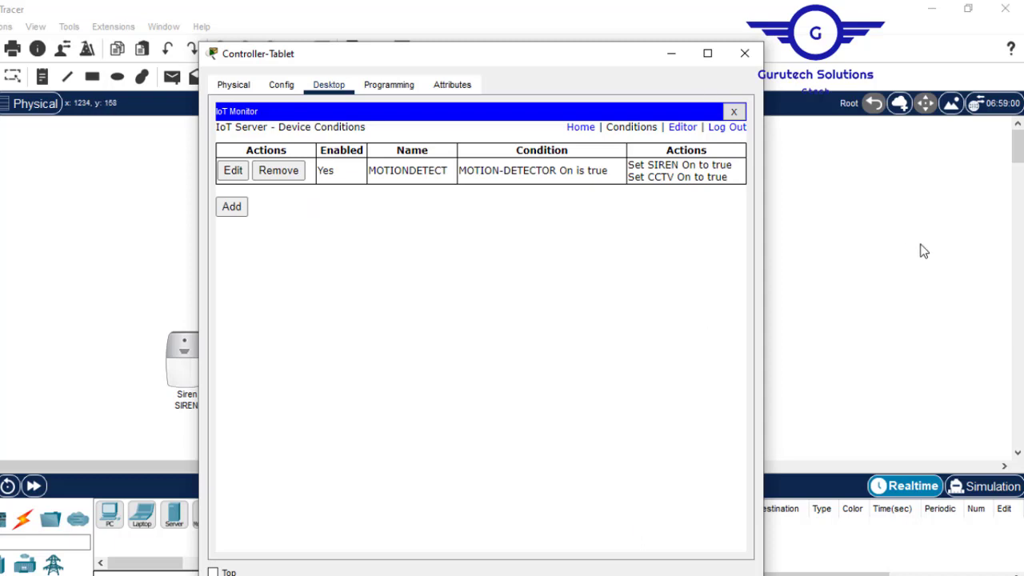
- Trigger the motion detector in the workspace to test how the siren and the CCTV webcam respond
click(897, 259)
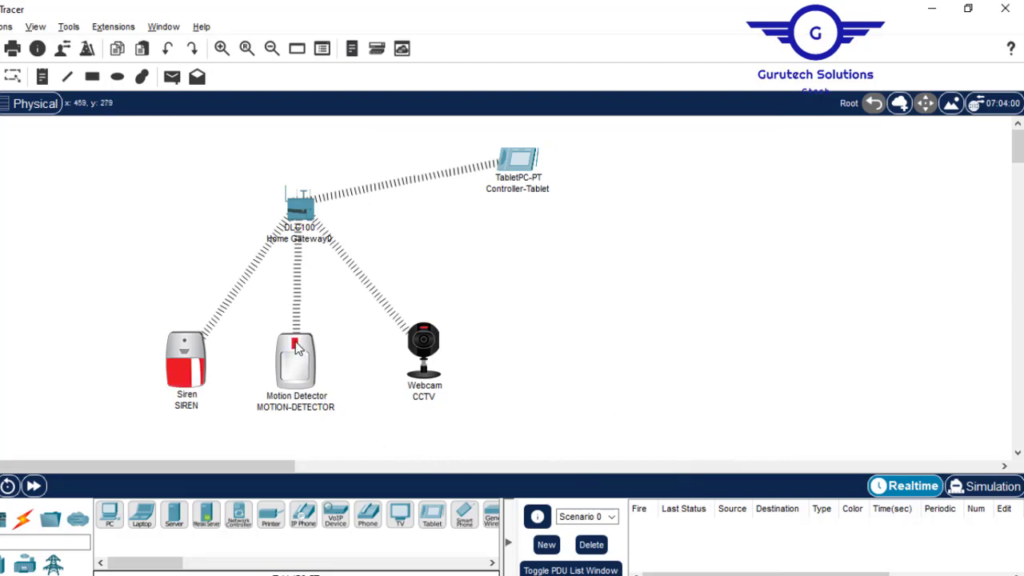
mouse_move(294, 342)
mouse_move(297, 366)
- On the controller tablet, add a device rule named NOMOVEMENT with the condition that MOTION-DETECTOR On is false
click(518, 163)
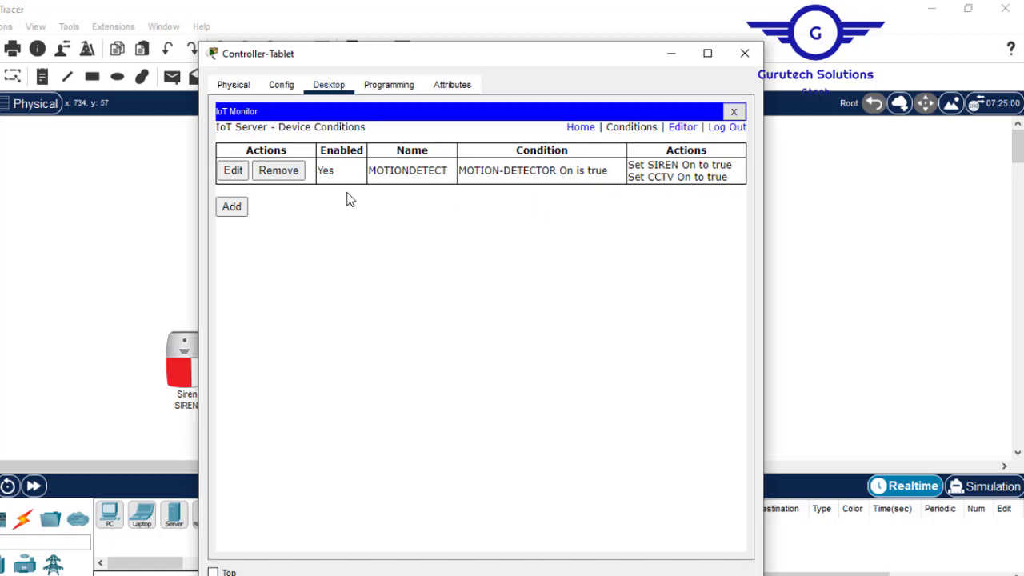
click(231, 206)
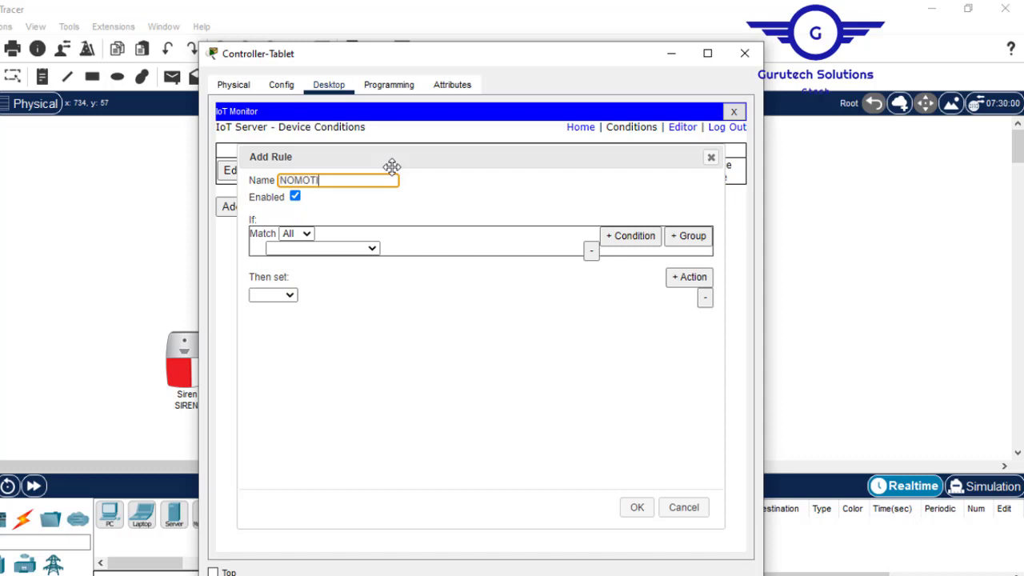
text(VEMENT)
click(373, 249)
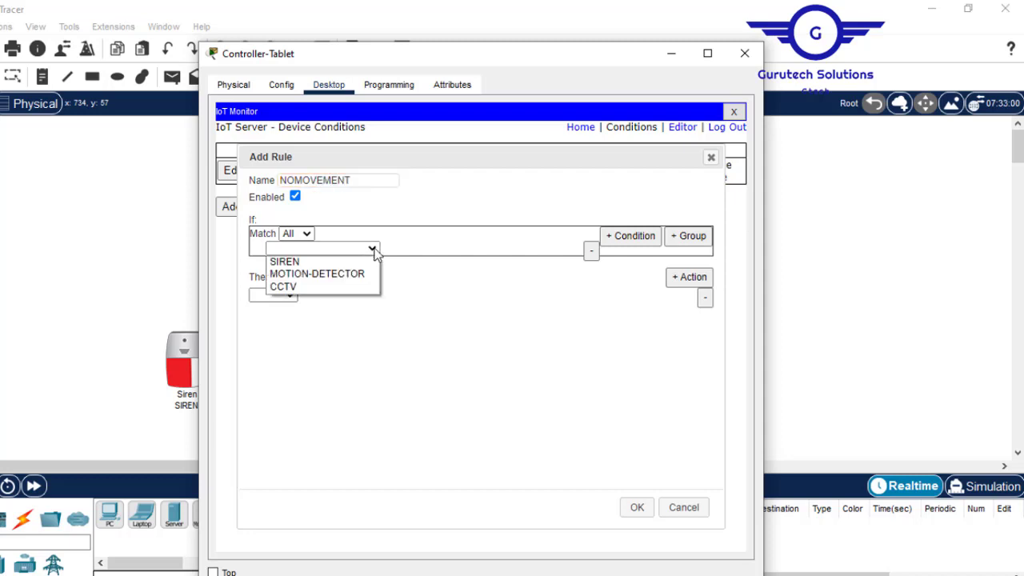
click(347, 273)
click(409, 250)
click(393, 261)
click(460, 250)
click(448, 274)
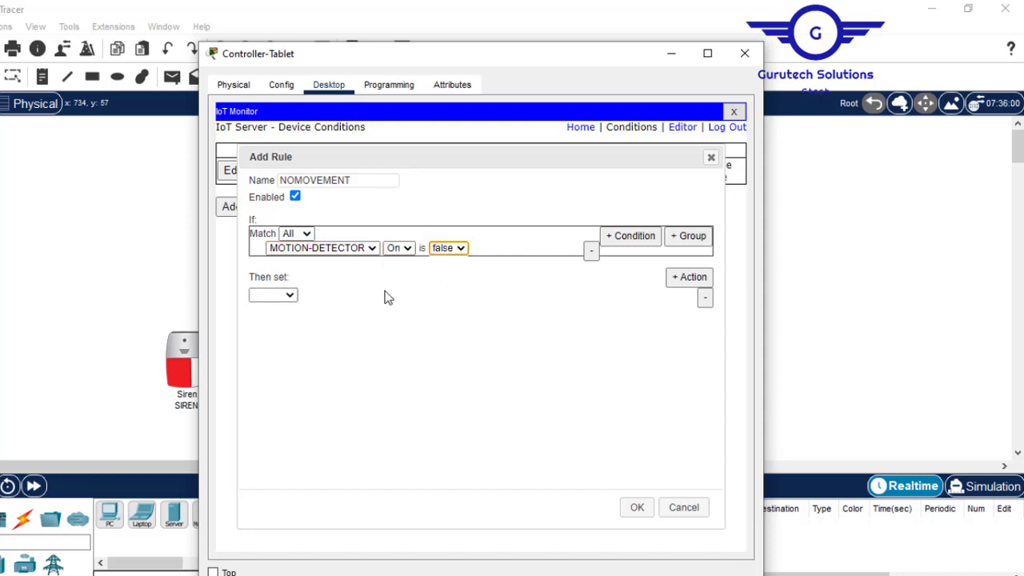
- Make the NOMOVEMENT rule's first action set SIREN On to false
click(278, 296)
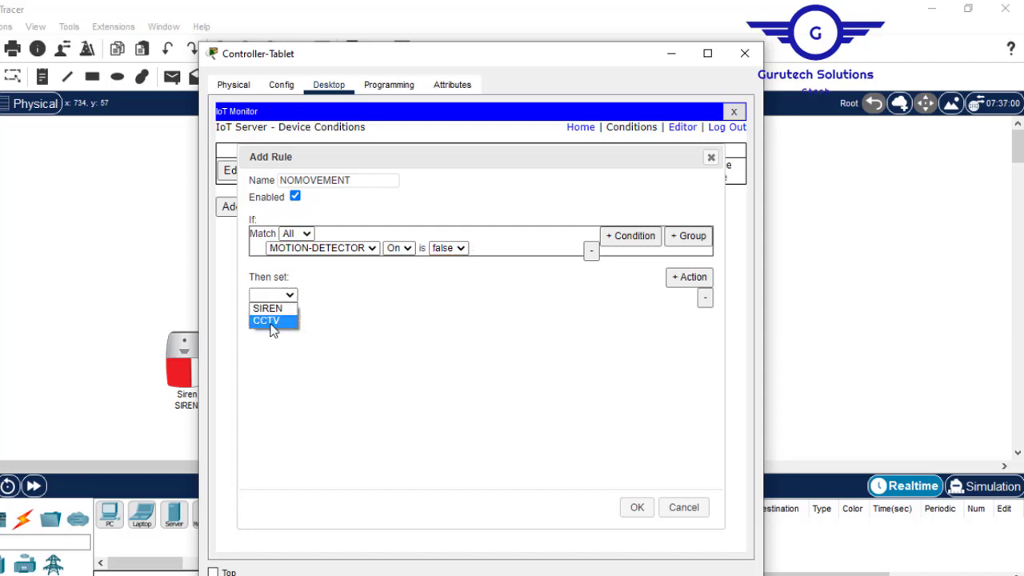
click(269, 308)
click(325, 295)
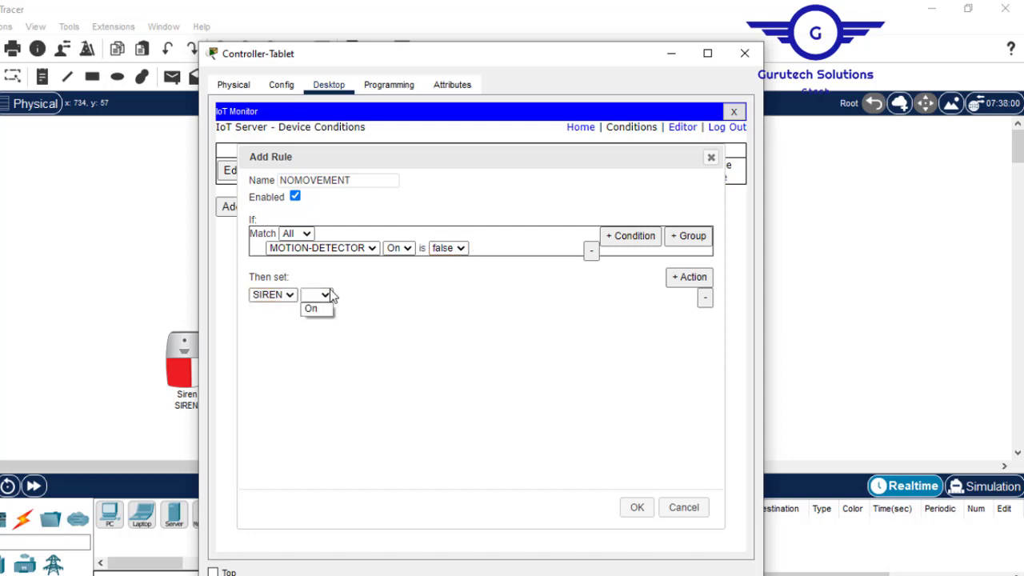
click(312, 310)
click(369, 296)
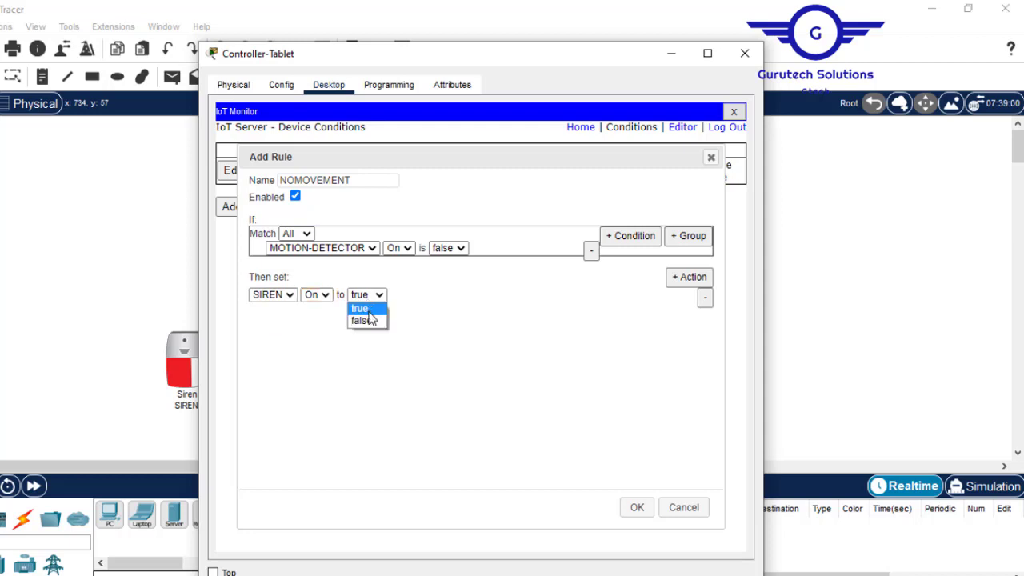
click(361, 321)
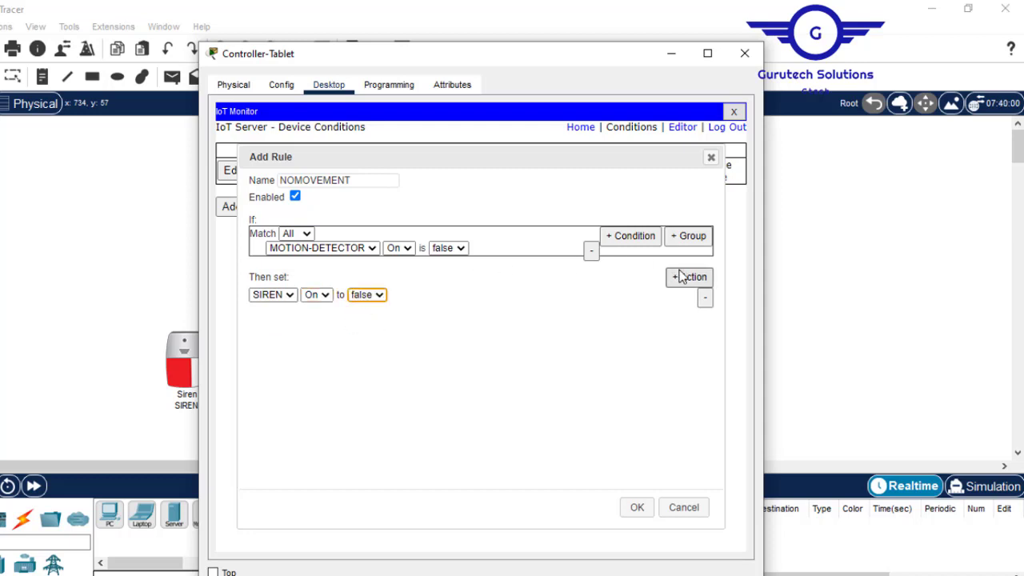
- Add a second action that sets CCTV On to false, and save the NOMOVEMENT rule
click(685, 278)
click(285, 312)
click(272, 335)
click(326, 310)
click(312, 324)
click(368, 310)
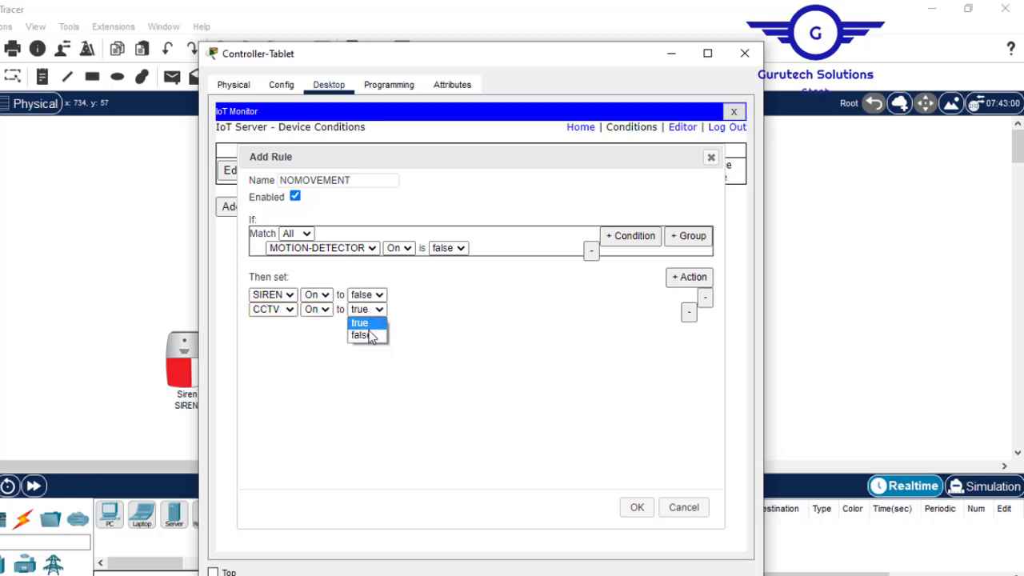
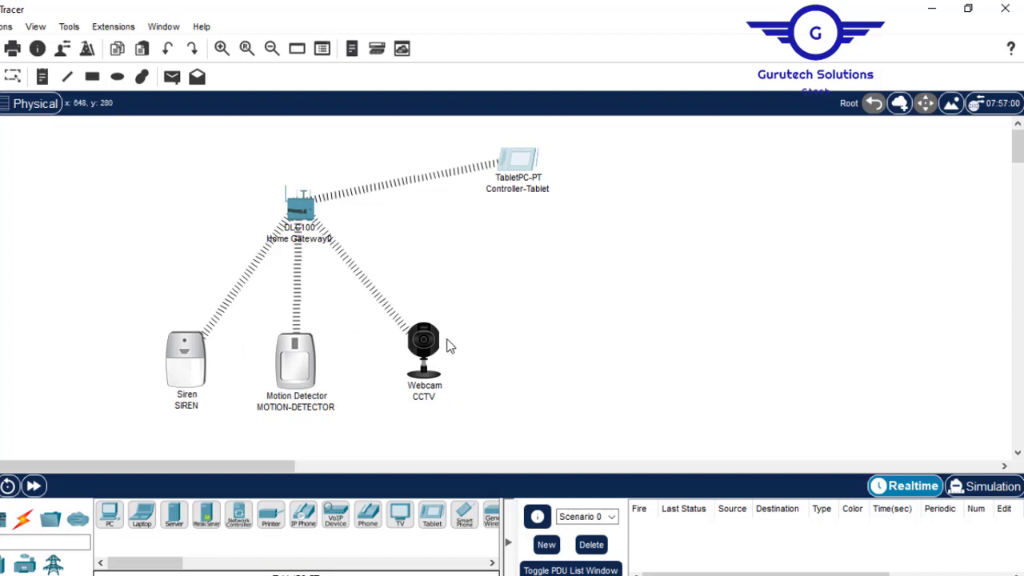
- Reopen the controller tablet's IoT device list and expand SIREN, MOTION-DETECTOR and CCTV to view their states
click(533, 156)
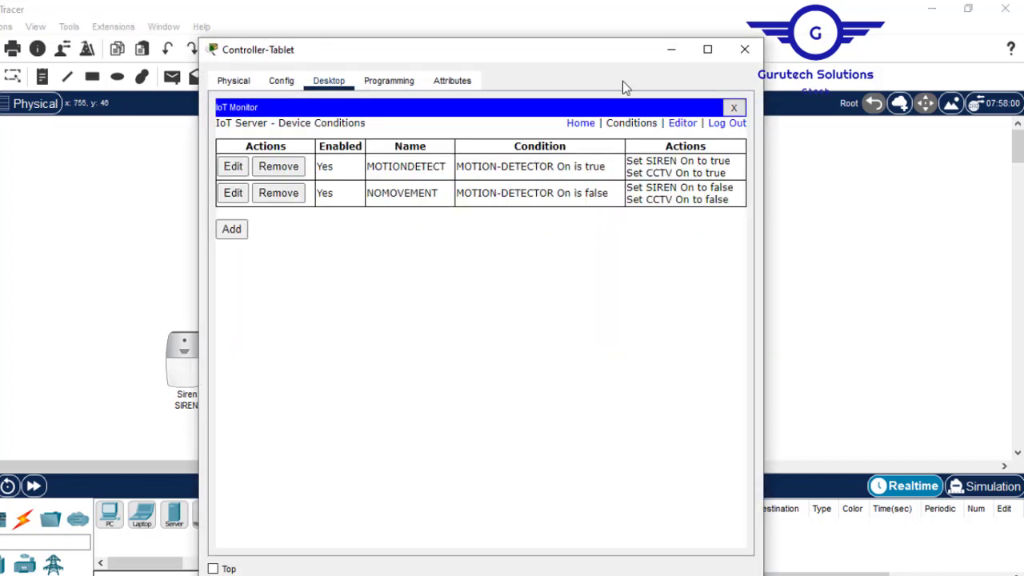
drag(549, 64, 669, 31)
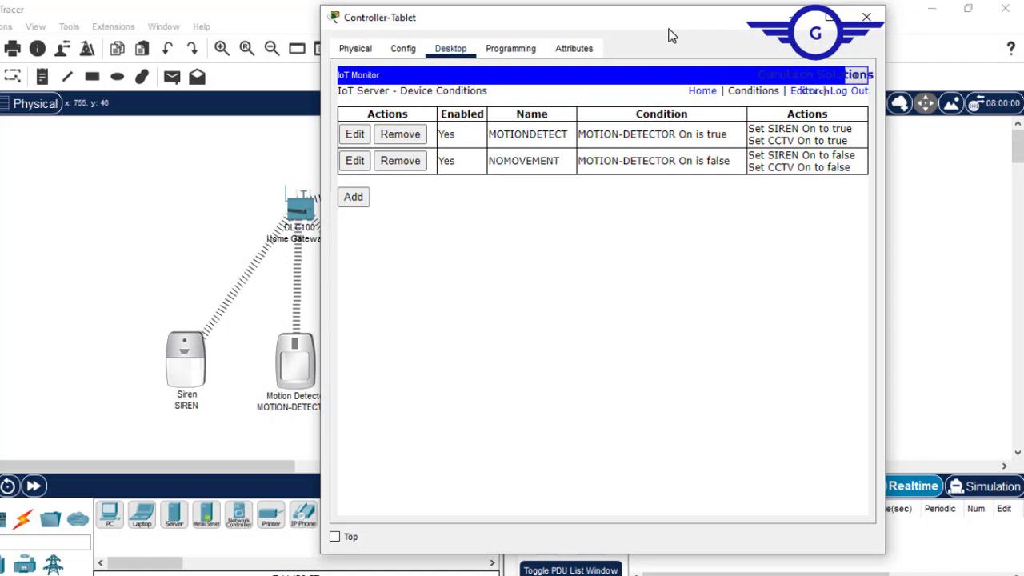
click(701, 92)
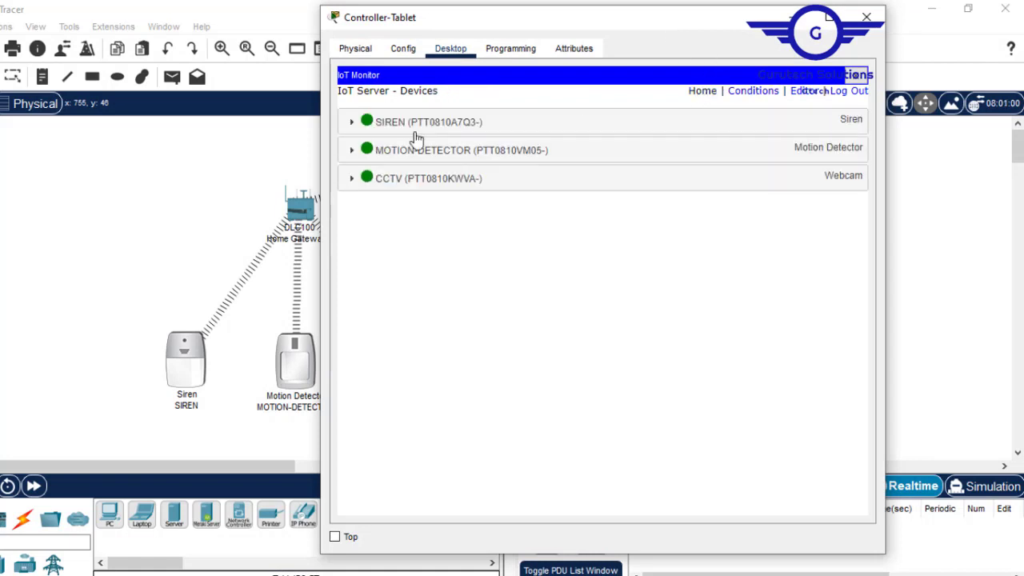
click(357, 131)
click(357, 128)
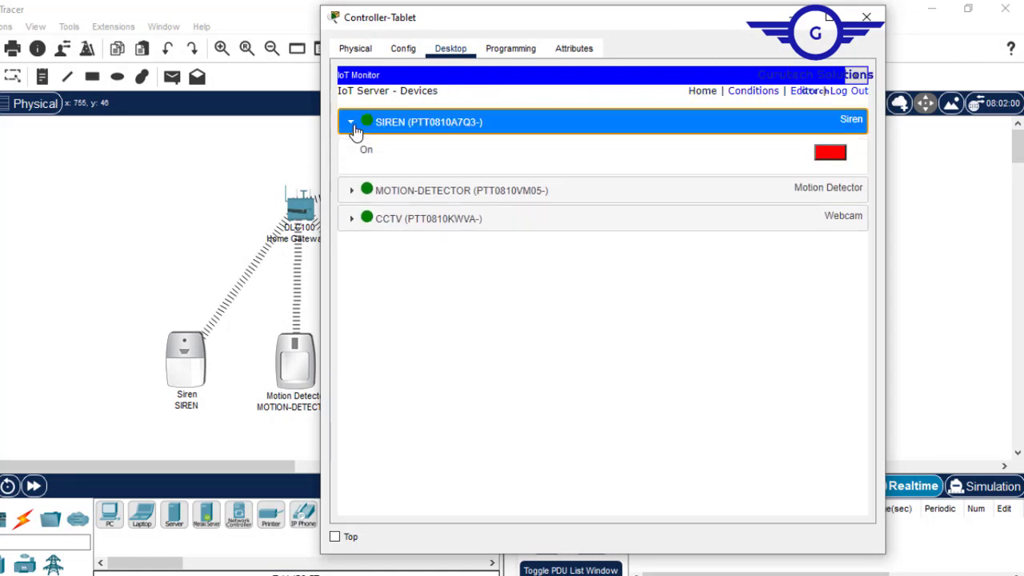
click(356, 220)
click(353, 196)
click(353, 196)
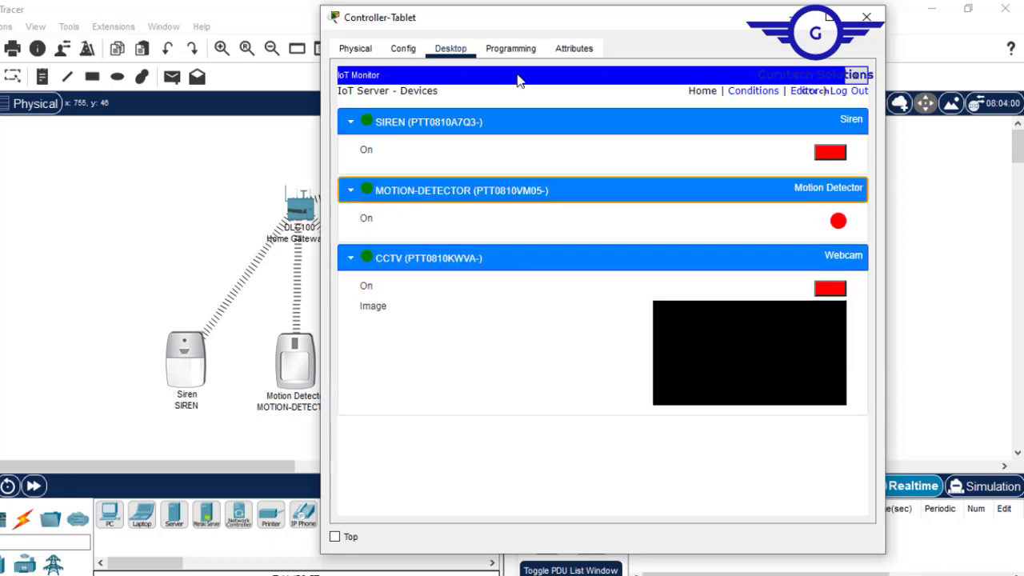
- Move the tablet window clear of the workspace devices and trigger the motion detector to watch the siren and CCTV respond
drag(604, 22, 654, 35)
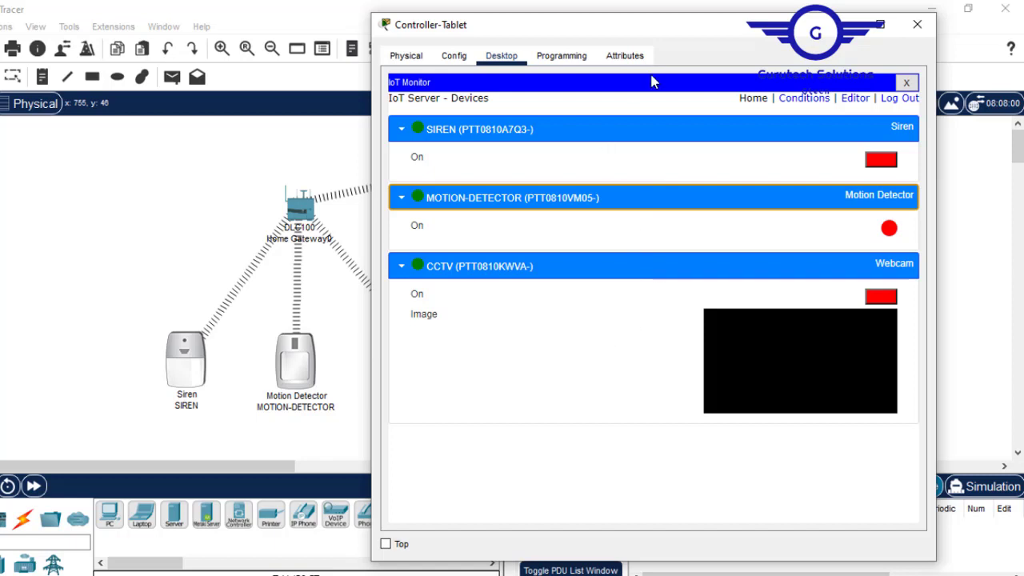
drag(719, 21, 785, 23)
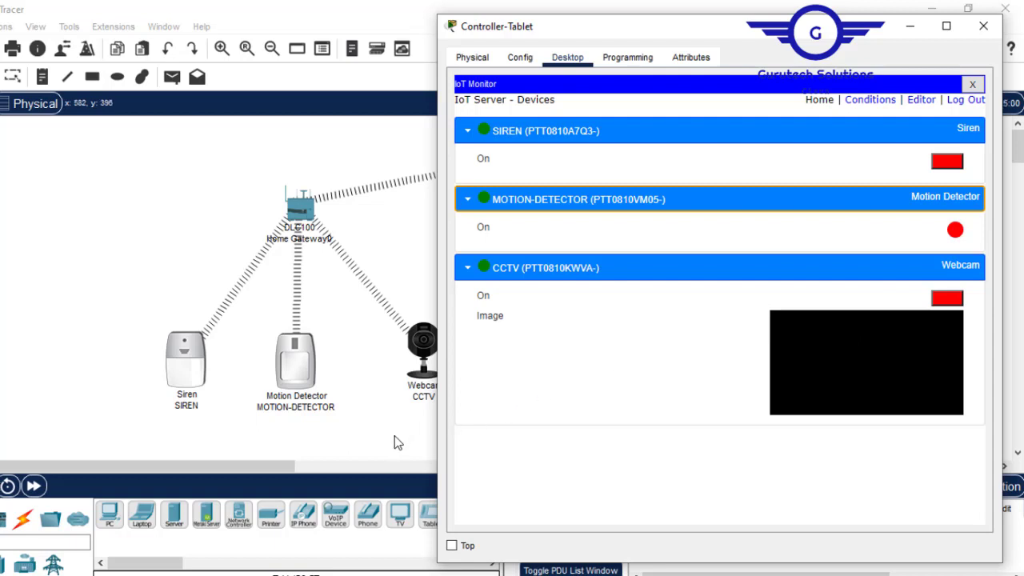
mouse_move(300, 367)
alt+click(304, 364)
- Review the two device conditions on the tablet, and return to the IoT device list
click(855, 108)
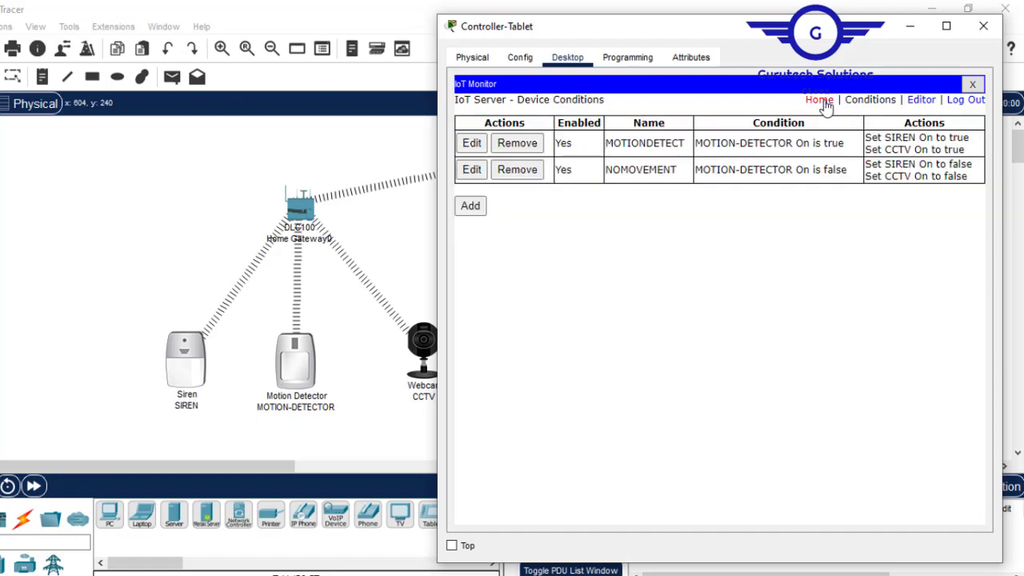
click(818, 101)
click(872, 101)
click(809, 104)
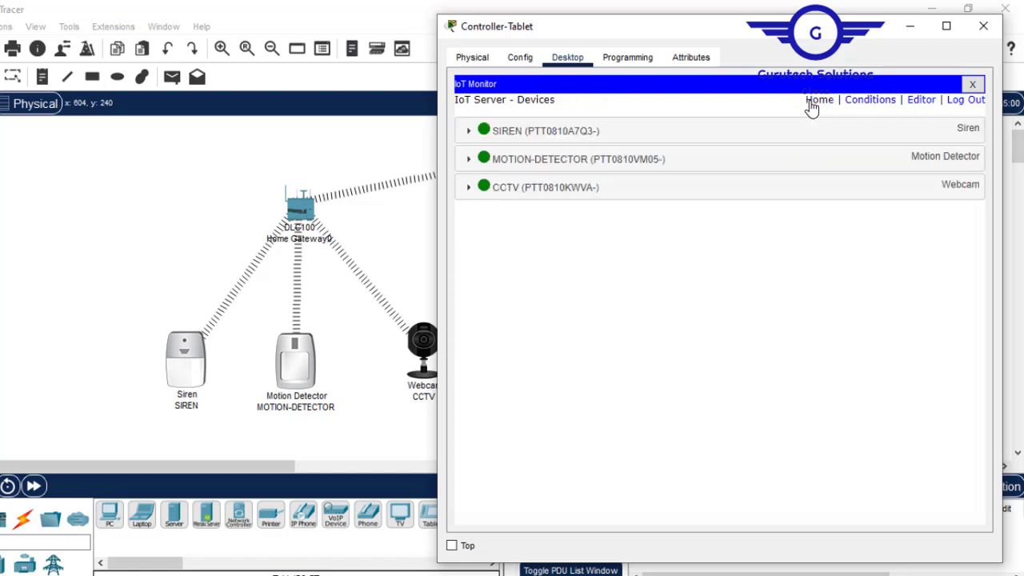